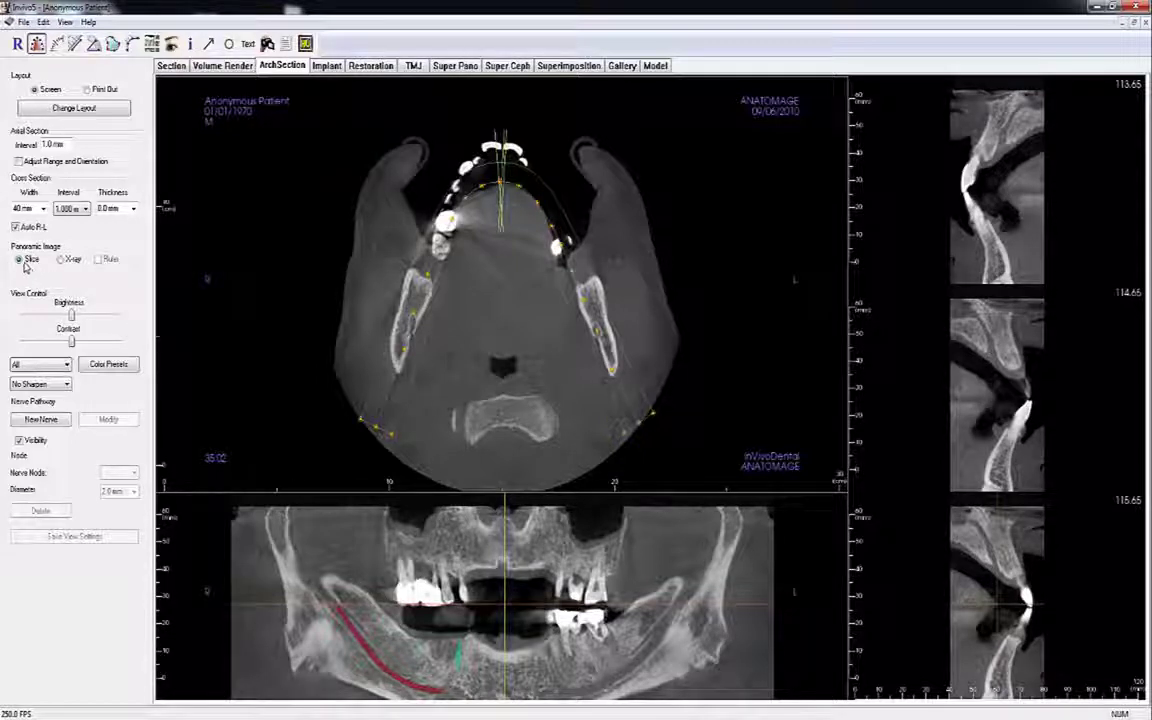
# - Compare the panoramic image in X-ray and Slice modes, and move the cross-section lines along the arch to the left posterior teeth
pyautogui.click(62, 260)
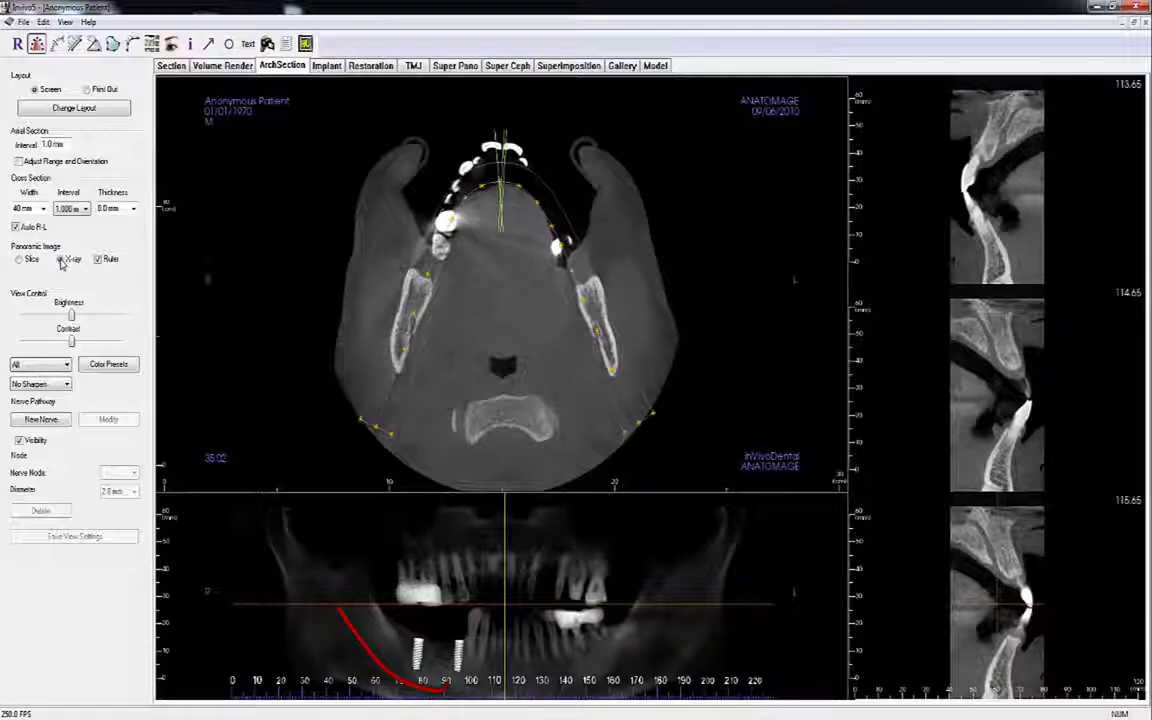
pyautogui.click(31, 262)
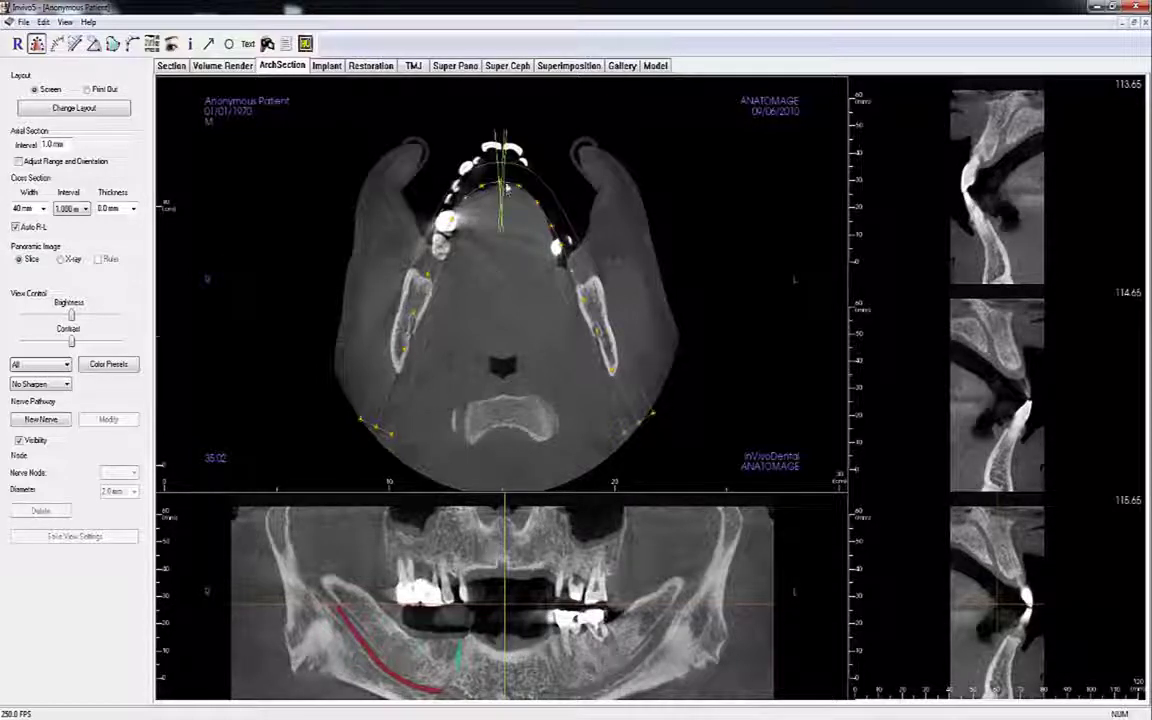
pyautogui.moveTo(505, 164); pyautogui.dragTo(558, 224)
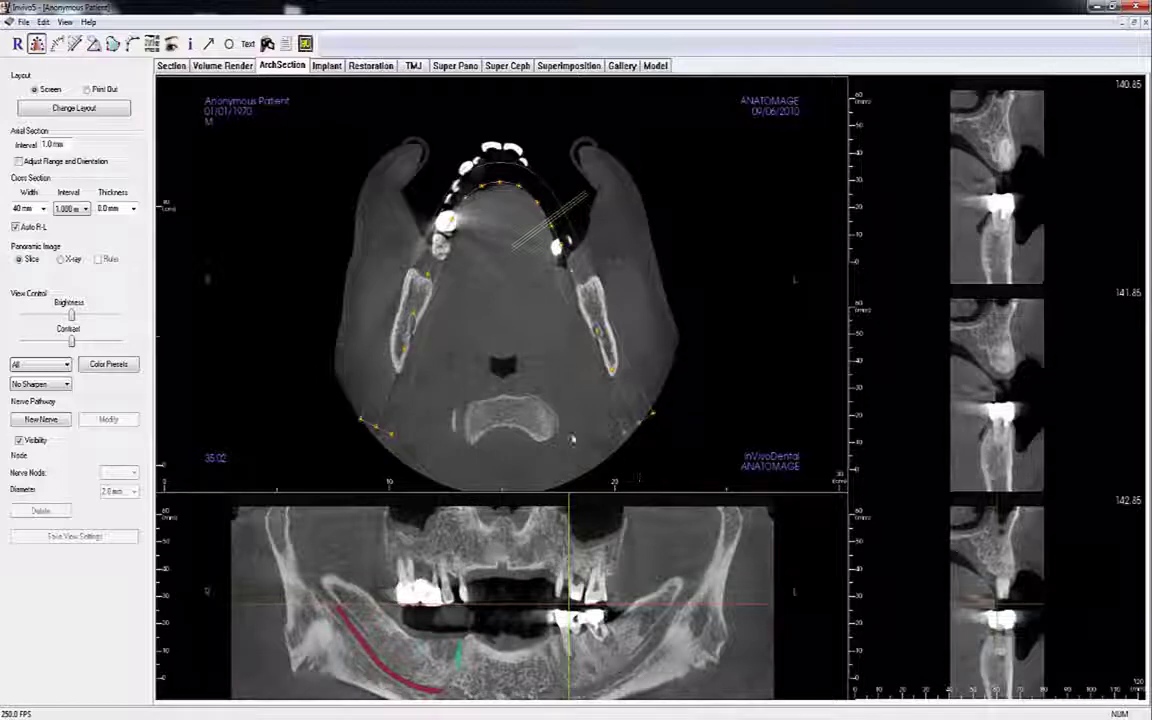
# - Adjust the arch section's vertical range so its upper limit meets the top of the volume and its lower limit falls below the chin
pyautogui.click(18, 162)
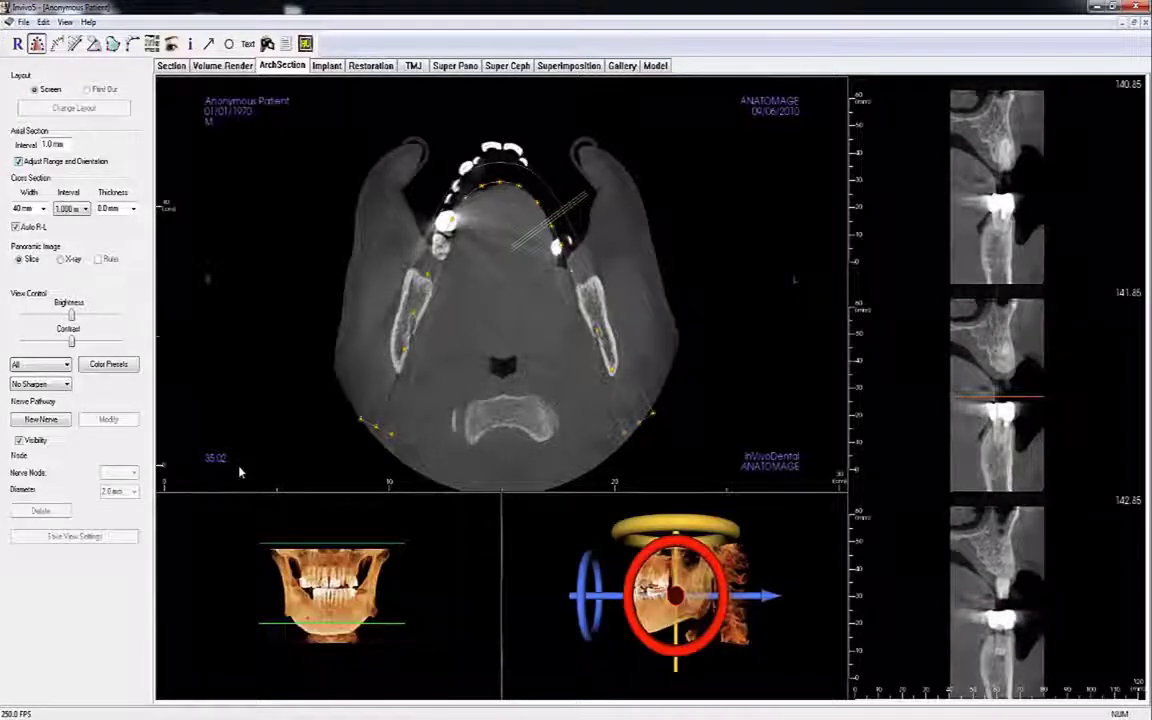
pyautogui.moveTo(335, 545); pyautogui.dragTo(339, 554)
pyautogui.moveTo(365, 623); pyautogui.dragTo(371, 643)
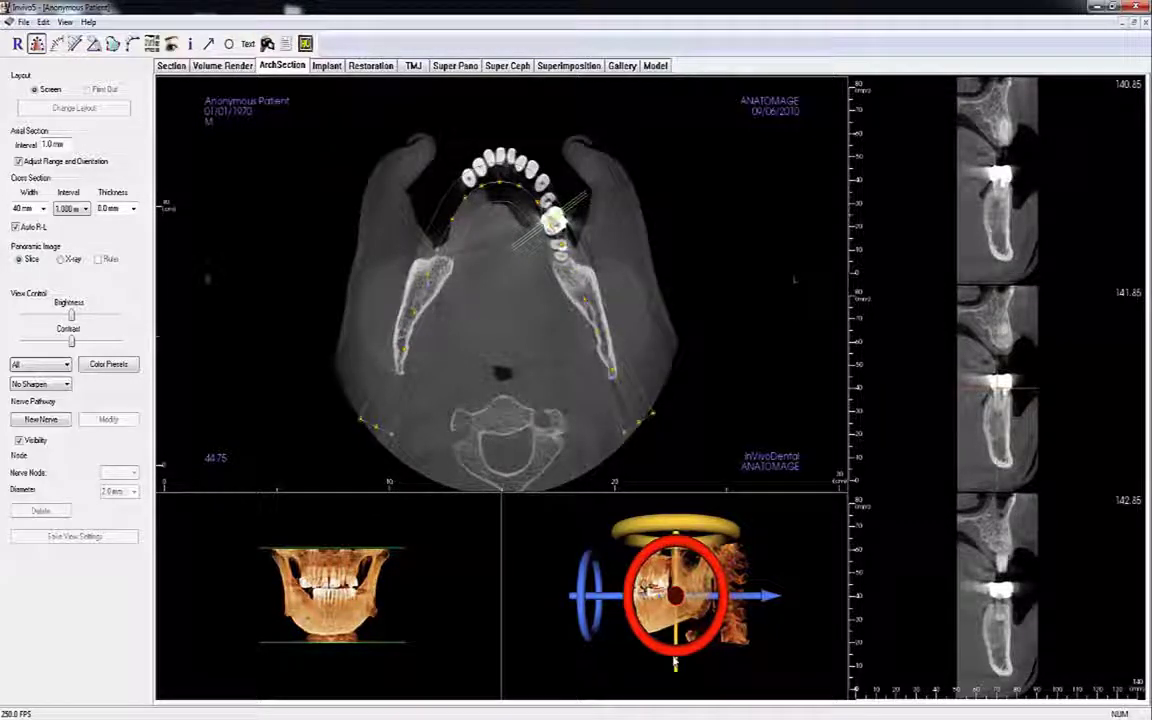
pyautogui.click(18, 161)
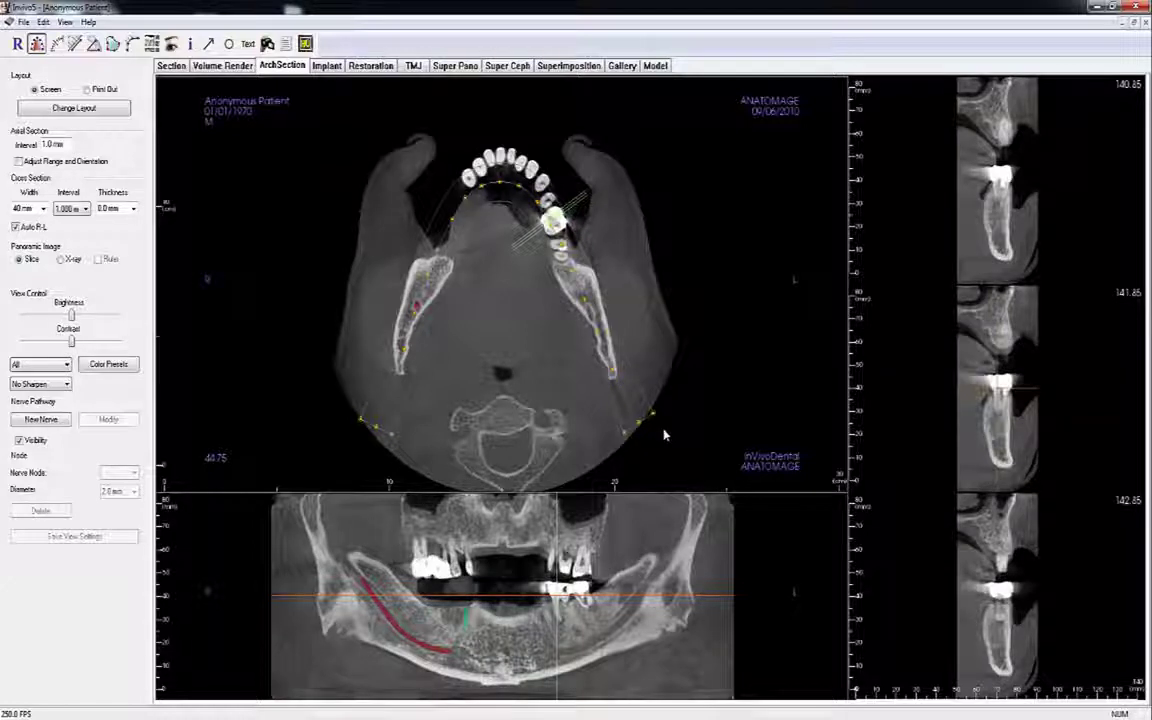
# - Create a new focal trough spline and bring up the axial slice at 79.75 to start it behind the right condyle
pyautogui.click(37, 46)
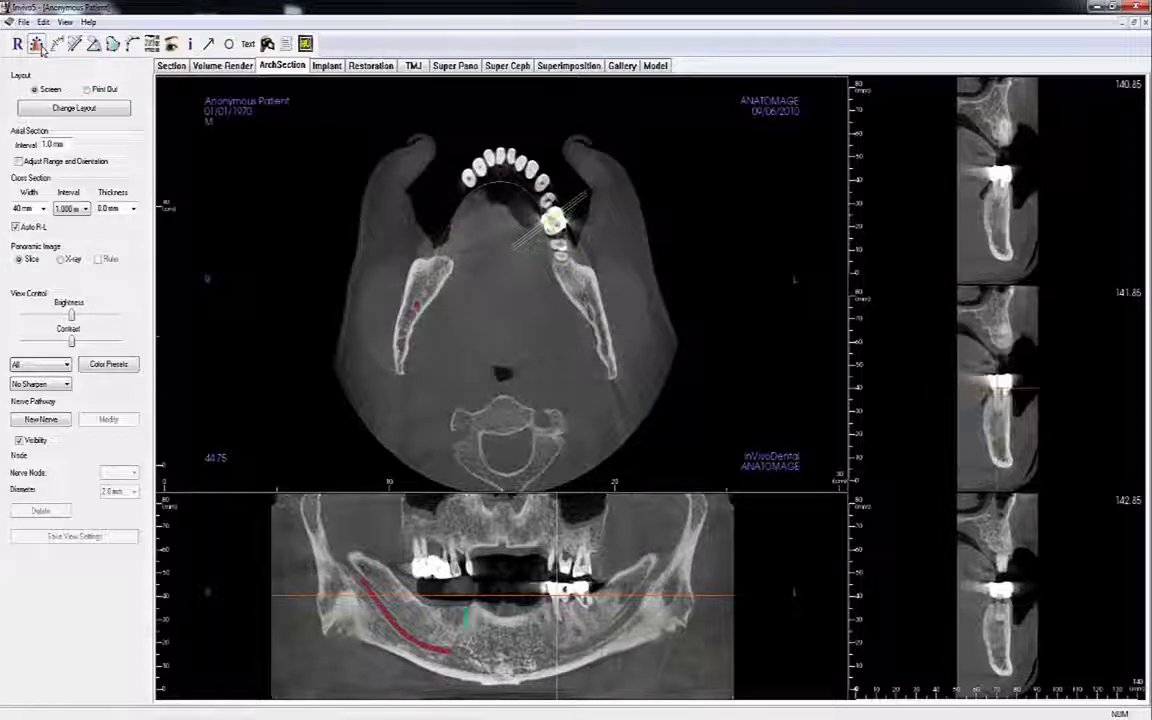
pyautogui.click(39, 47)
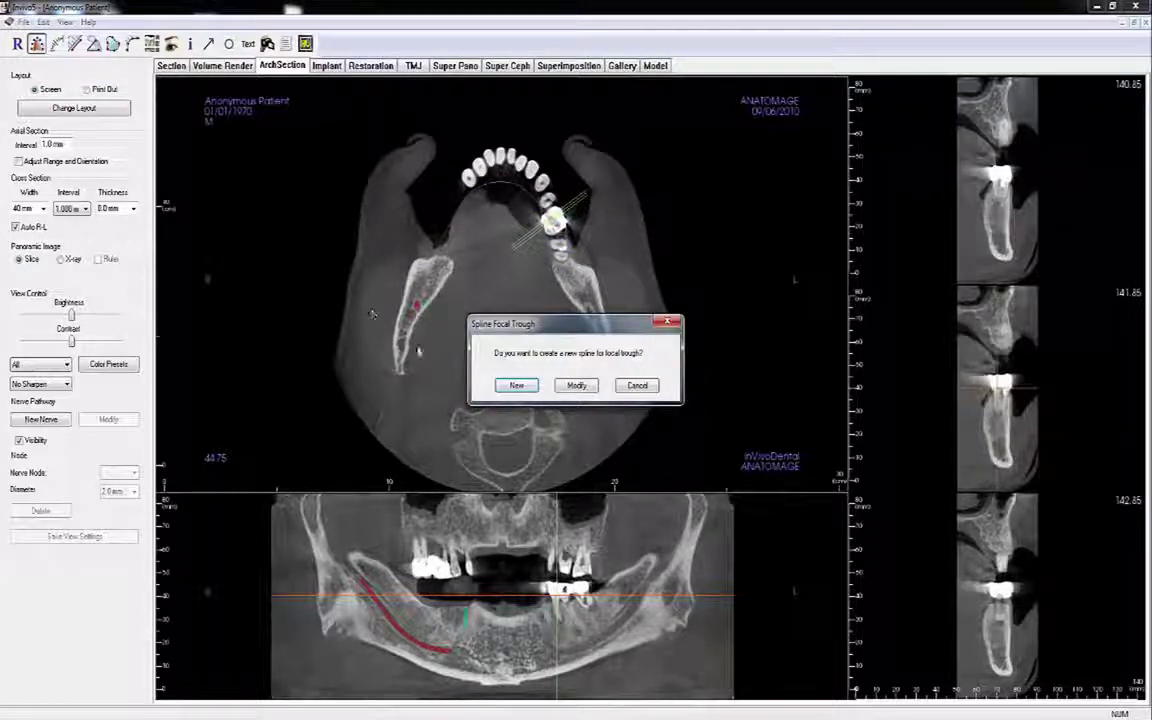
pyautogui.click(500, 391)
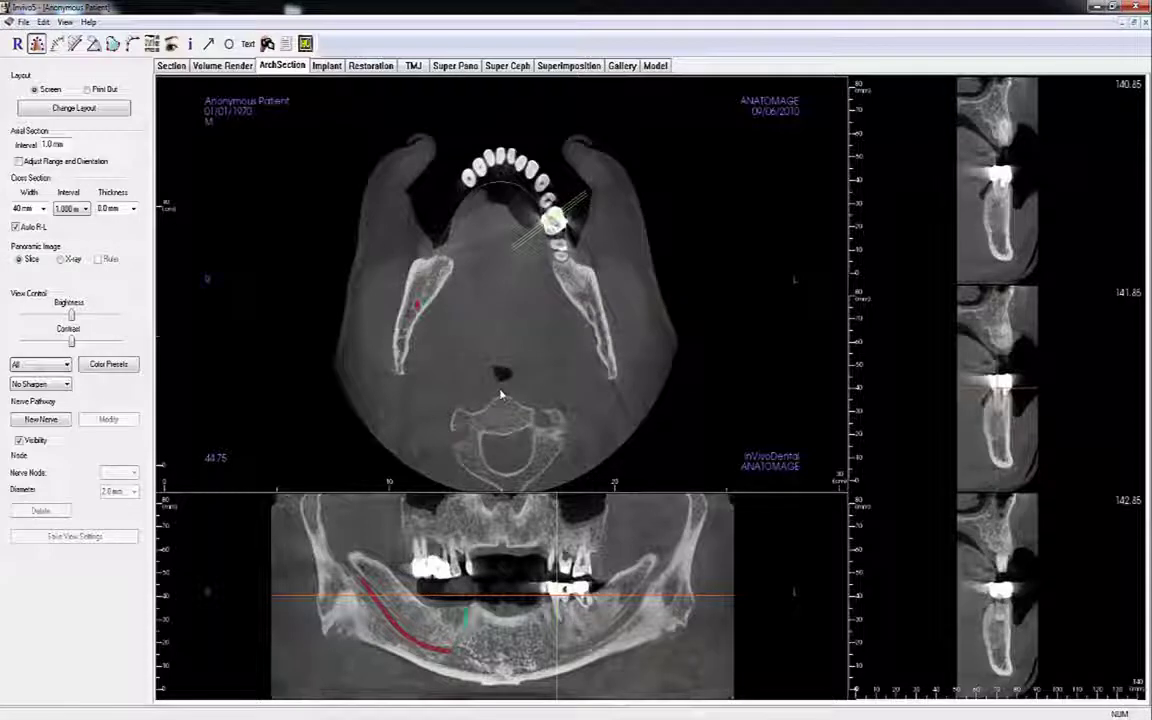
pyautogui.scroll(1, 481, 418)
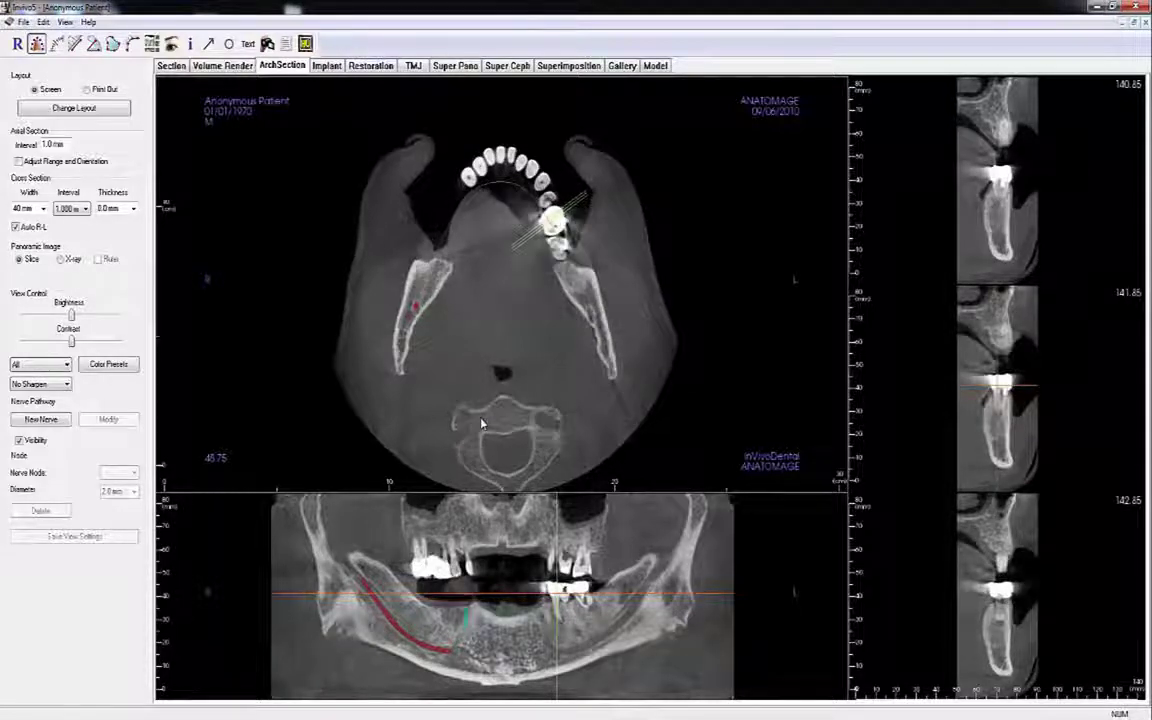
pyautogui.scroll(20, 481, 424)
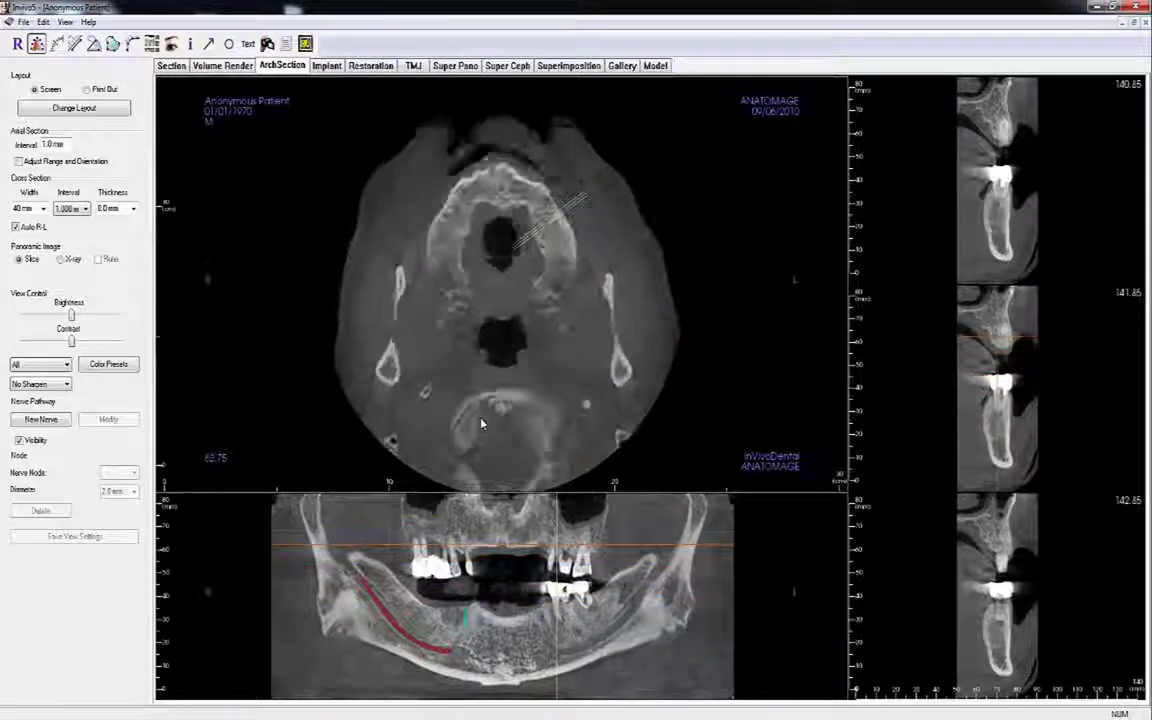
pyautogui.scroll(3, 481, 424)
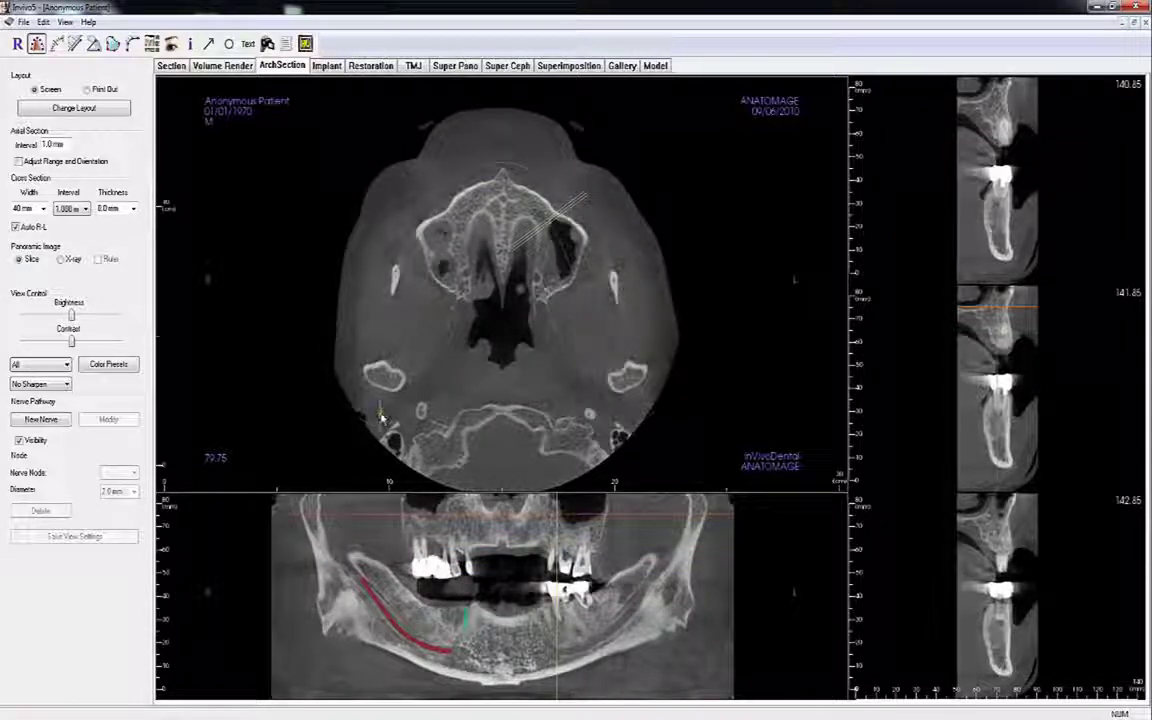
# - Trace the focal trough spline around the mandibular arch on axial slice 36.75, ending behind the left ramus, and set the trough width
pyautogui.scroll(-20, 398, 347)
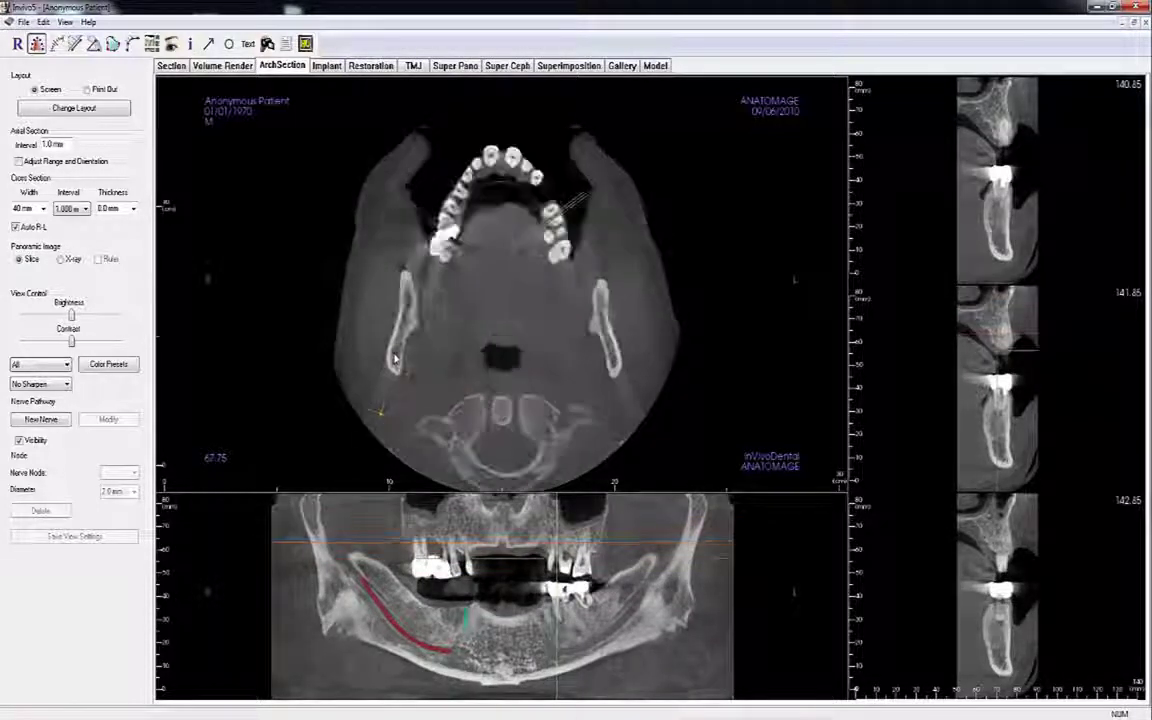
pyautogui.scroll(-18, 398, 347)
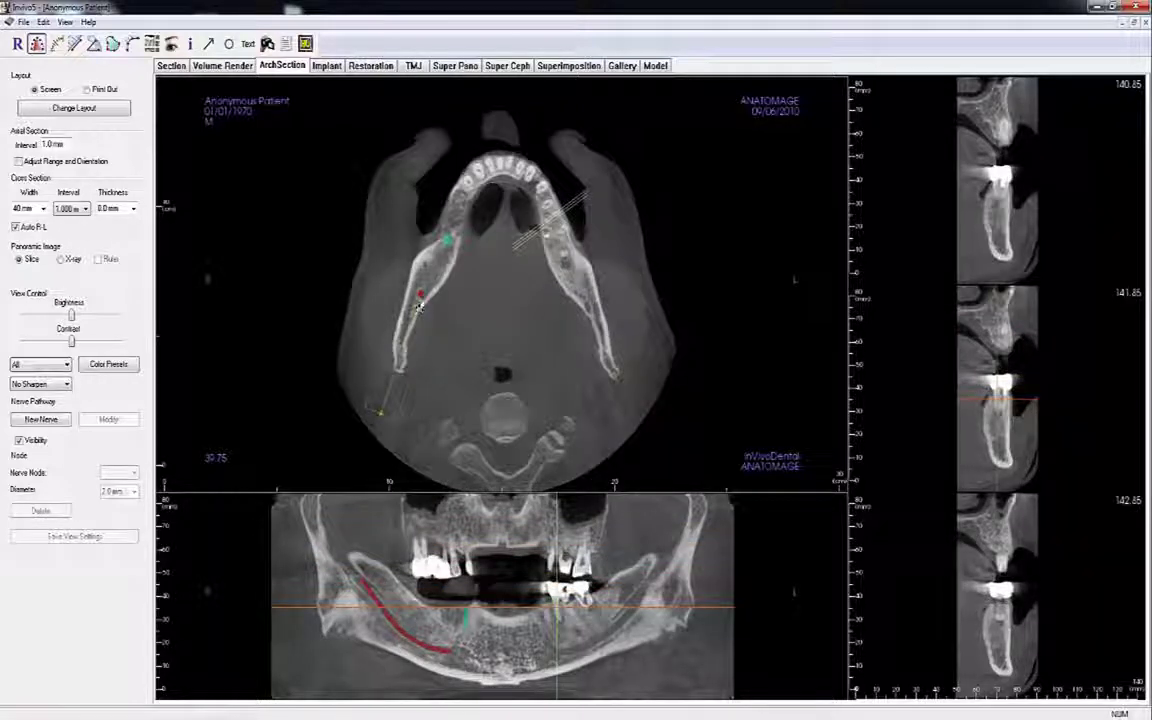
pyautogui.scroll(-3, 421, 299)
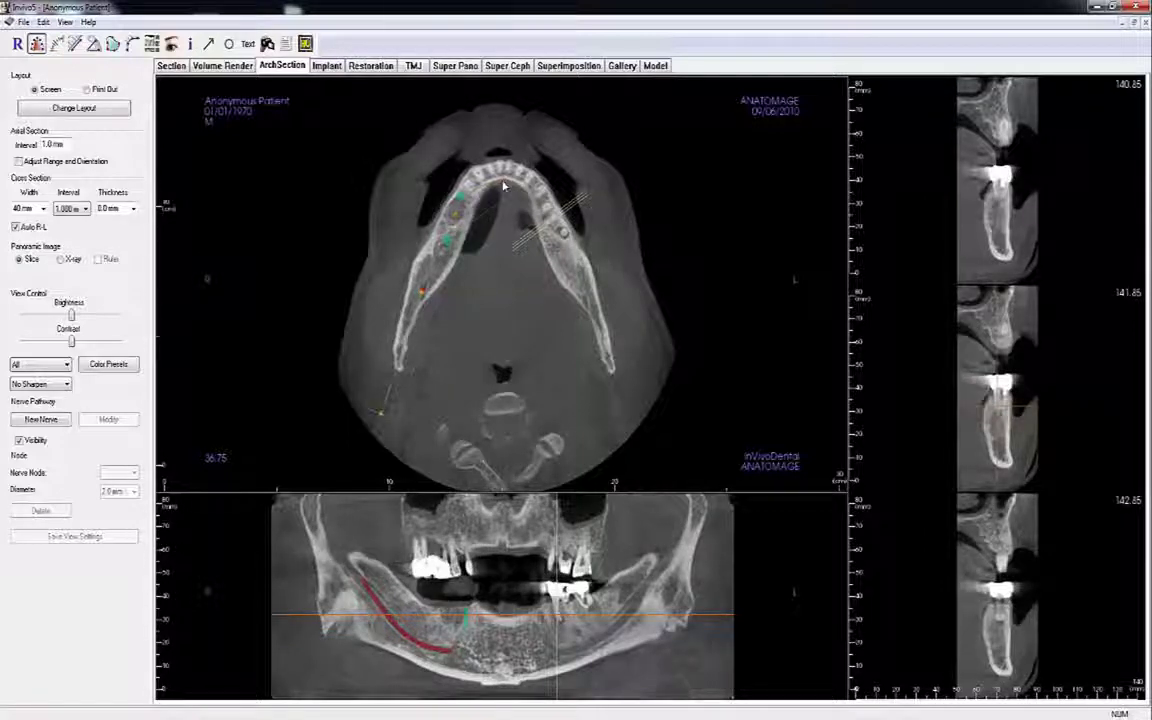
pyautogui.click(549, 219)
pyautogui.click(580, 291)
pyautogui.click(596, 330)
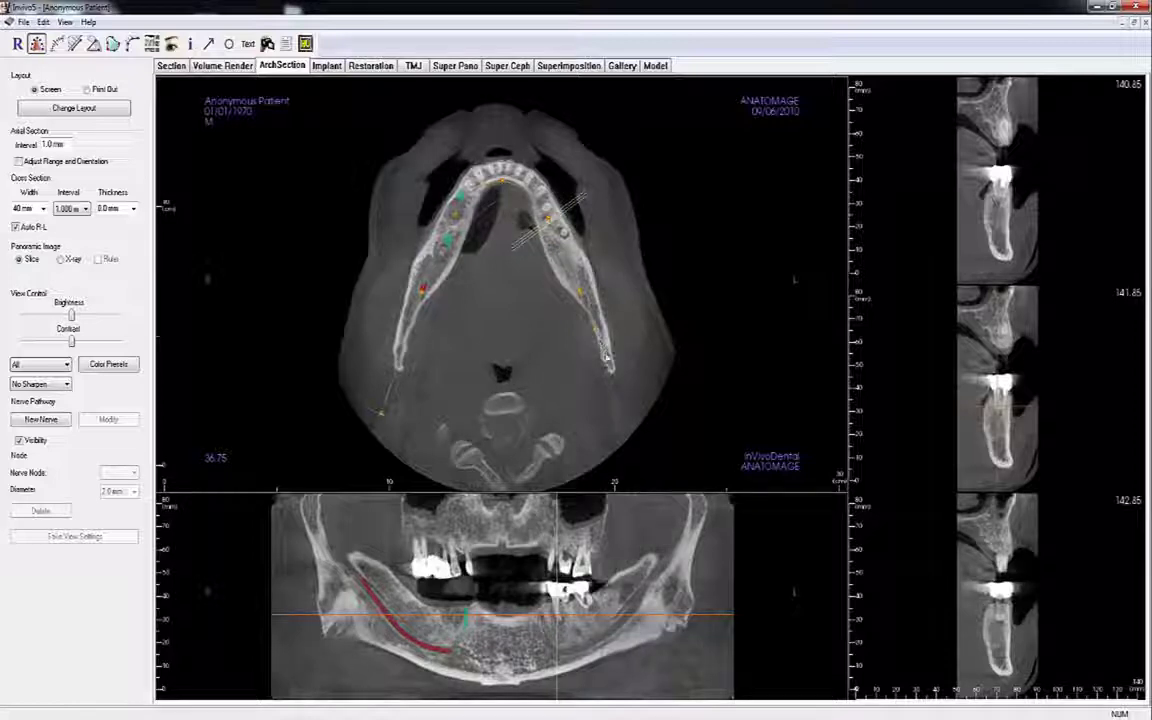
pyautogui.click(637, 418)
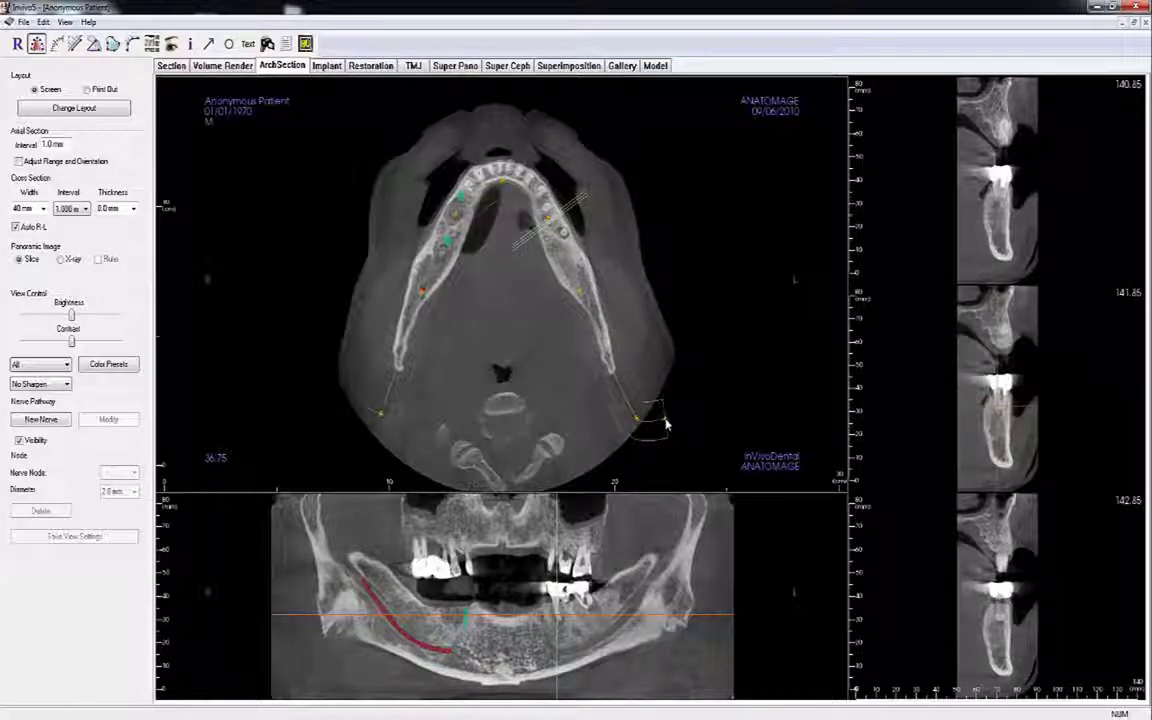
pyautogui.rightClick(666, 420)
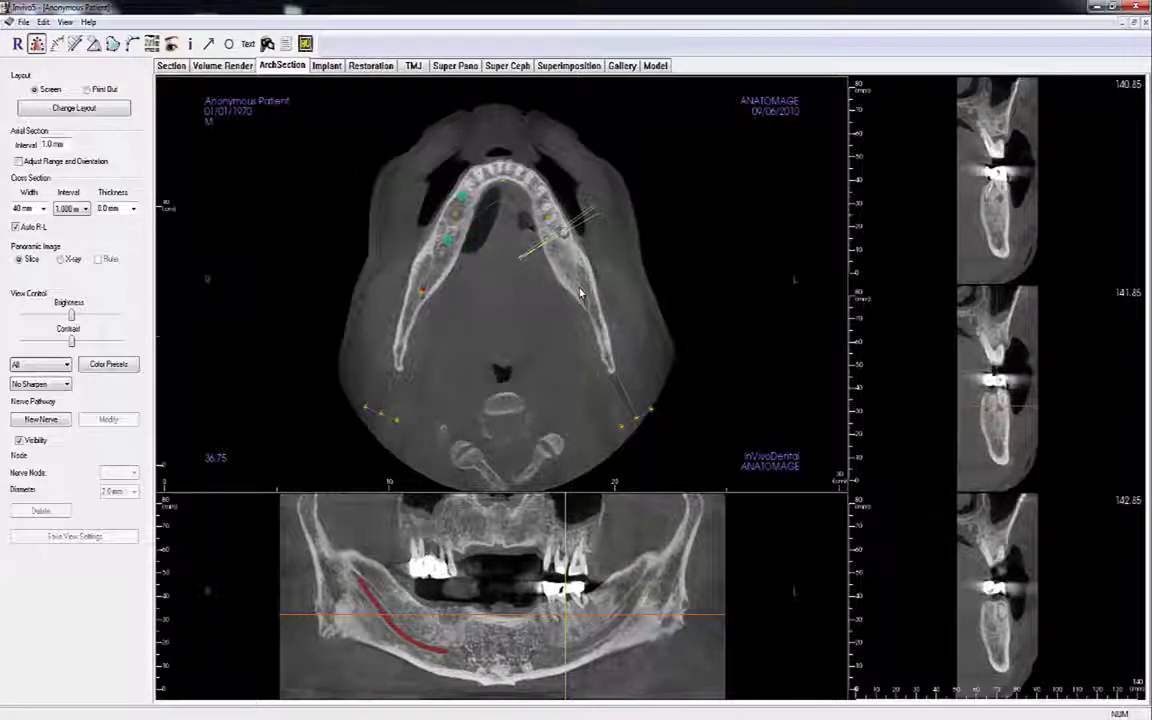
# - Start a new nerve pathway and trace the left mandibular canal on the panoramic image from the ramus down toward the mental foramen
pyautogui.click(59, 420)
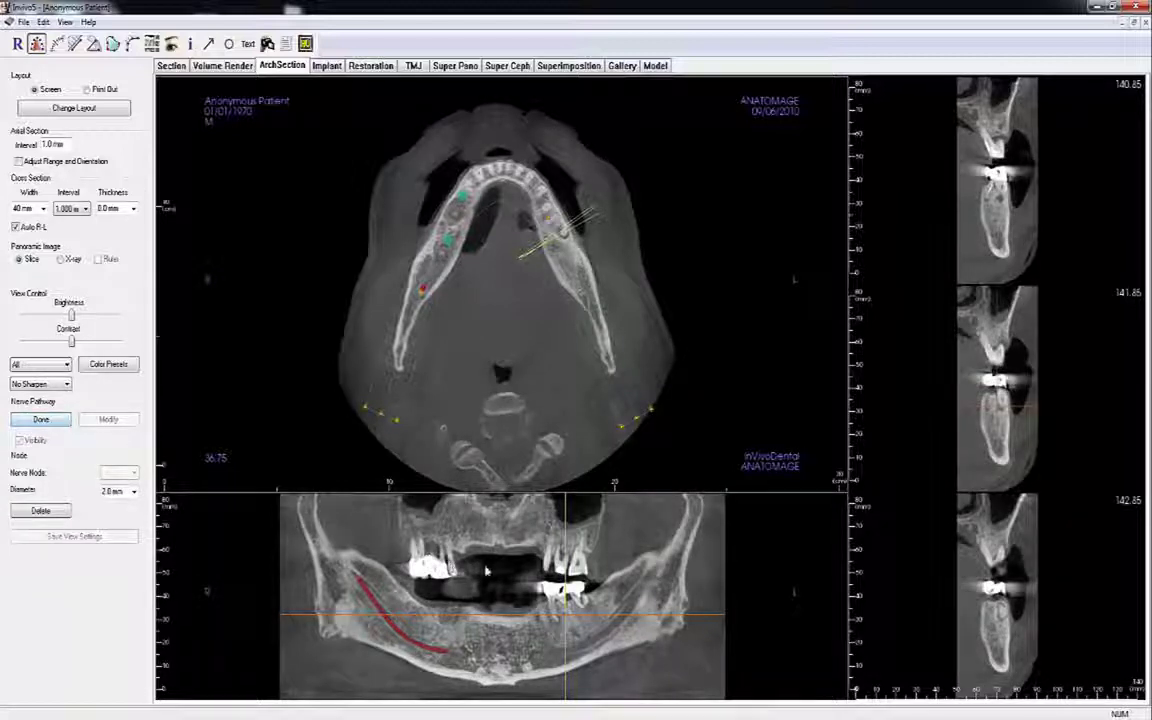
pyautogui.scroll(-3, 648, 586)
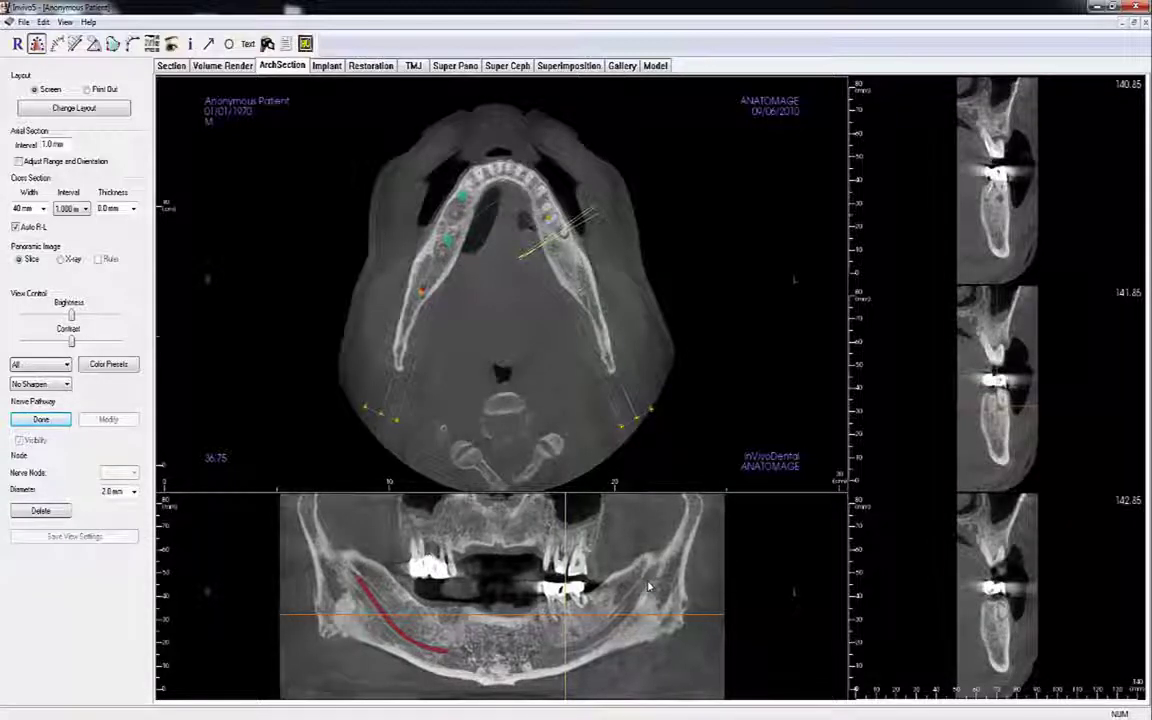
pyautogui.scroll(-3, 652, 584)
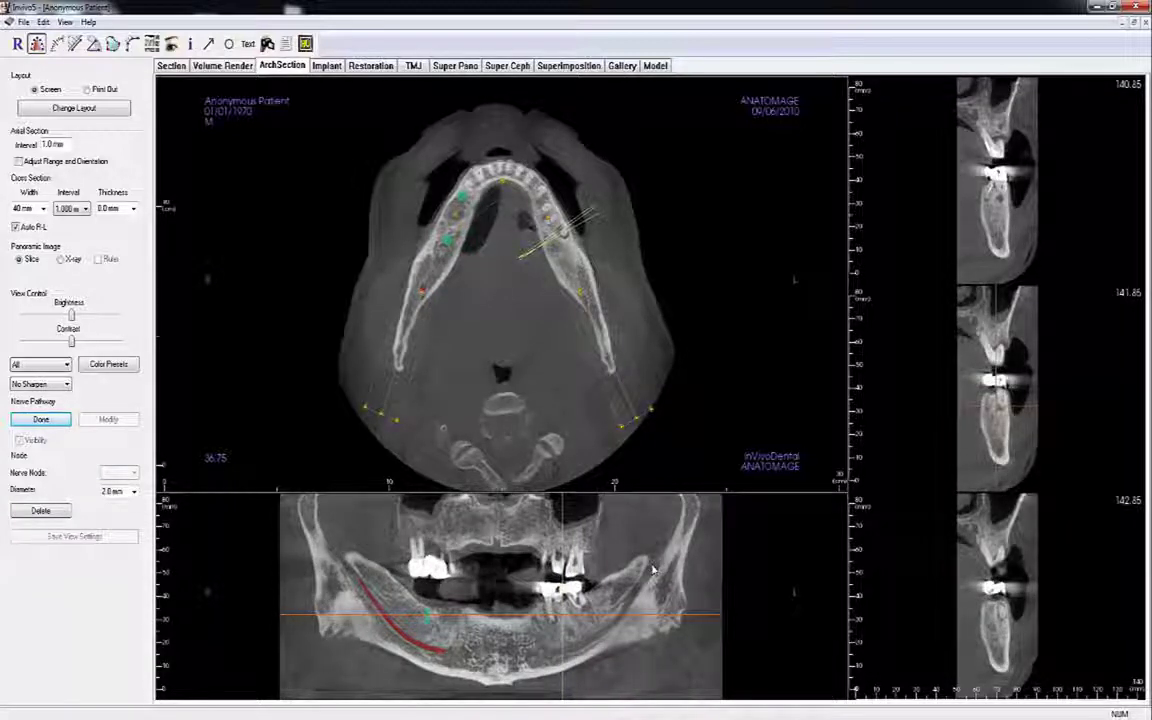
pyautogui.click(630, 605)
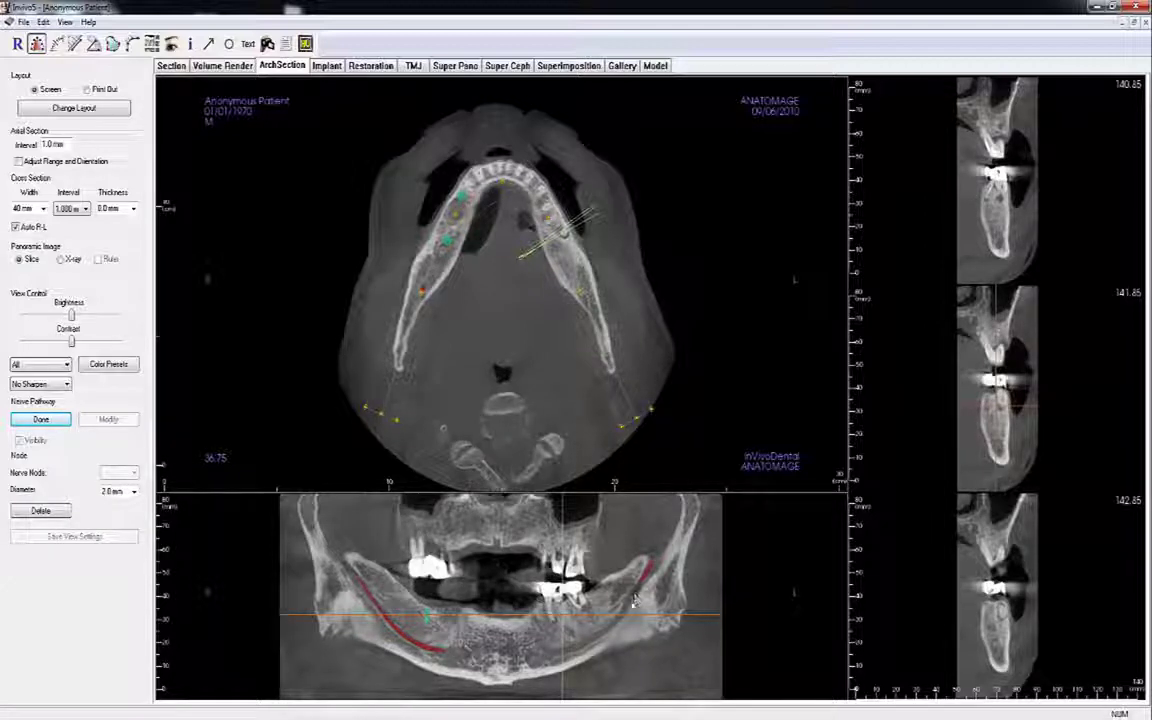
pyautogui.click(615, 625)
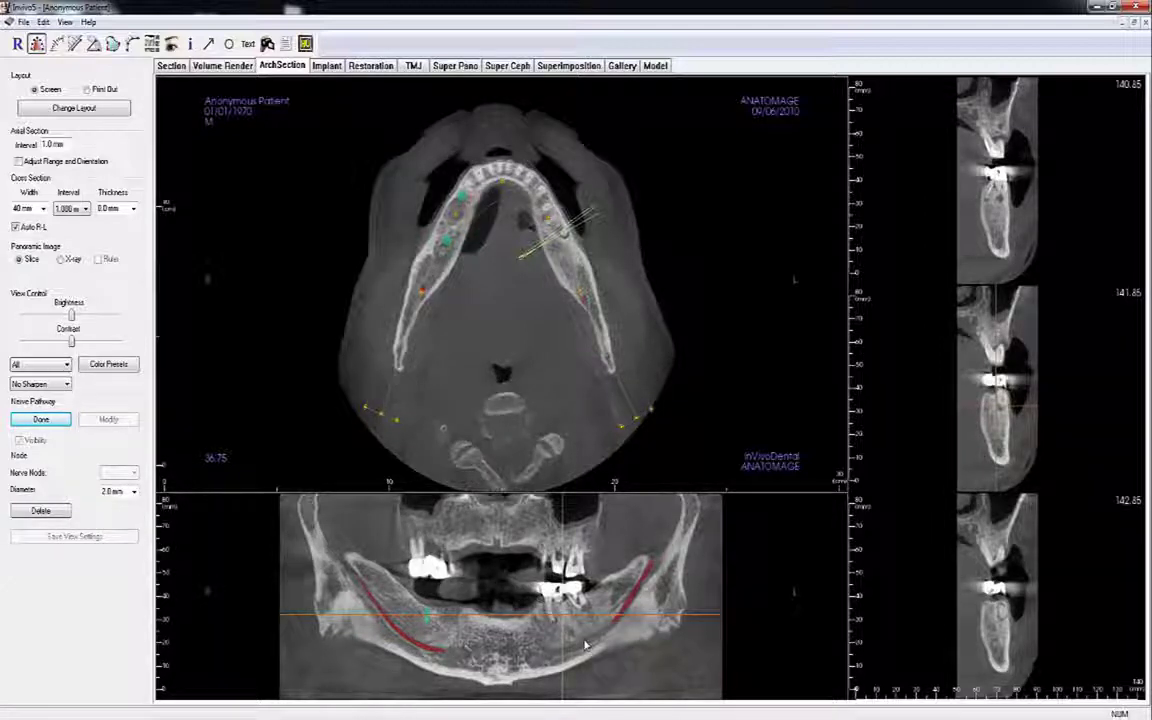
pyautogui.click(567, 651)
# - Move the cross-sections forward to the left mental foramen and finish the nerve pathway at its exit in the 133.24 section
pyautogui.moveTo(580, 220); pyautogui.dragTo(561, 198)
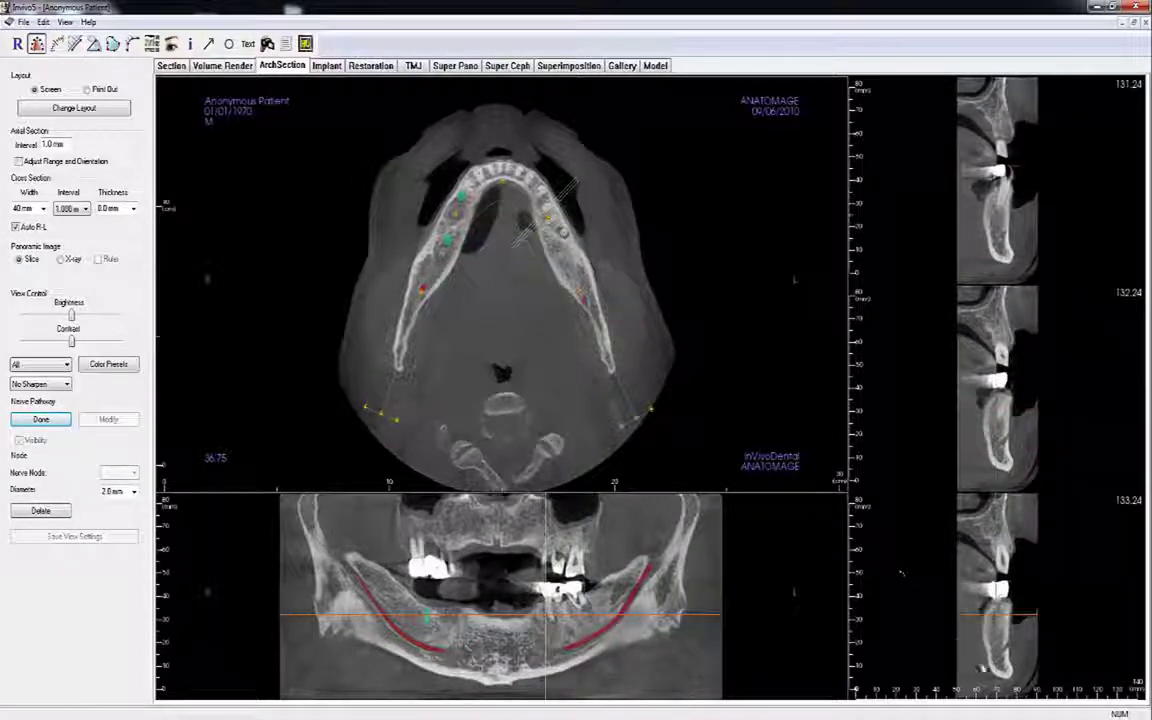
pyautogui.click(1009, 647)
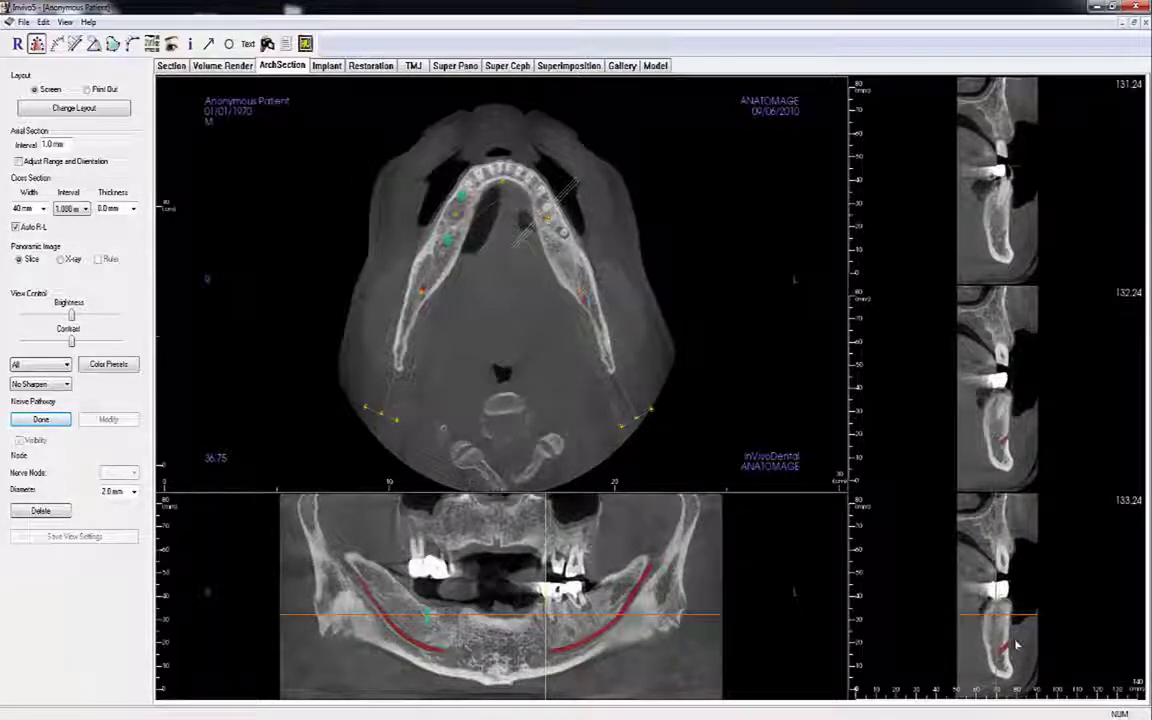
pyautogui.rightClick(1017, 643)
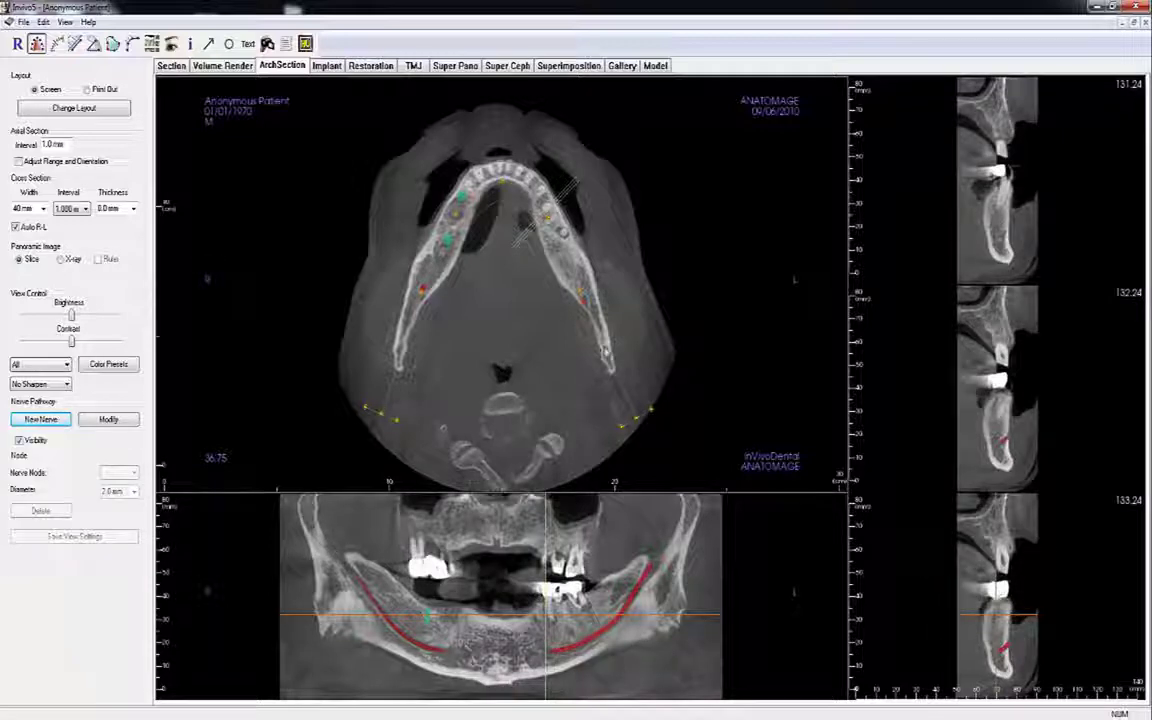
# - Inspect the traced left nerve in the volume rendering from the patient's left side, and return to the arch section view
pyautogui.click(240, 67)
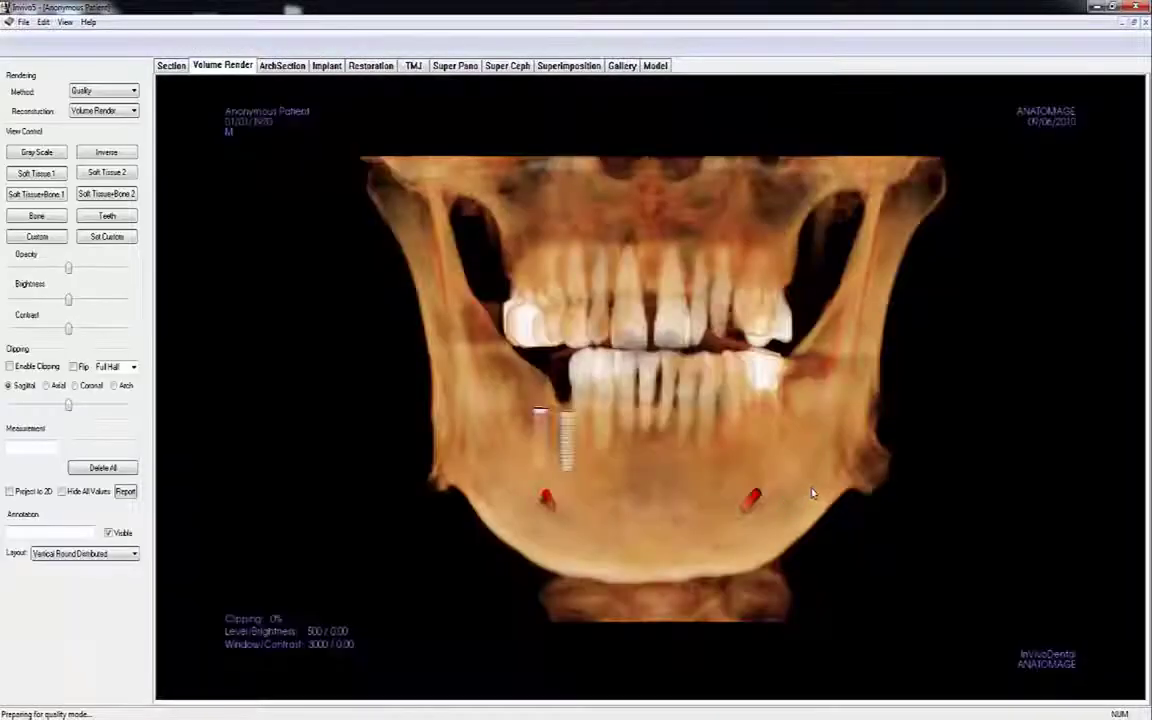
pyautogui.moveTo(812, 493); pyautogui.dragTo(591, 489)
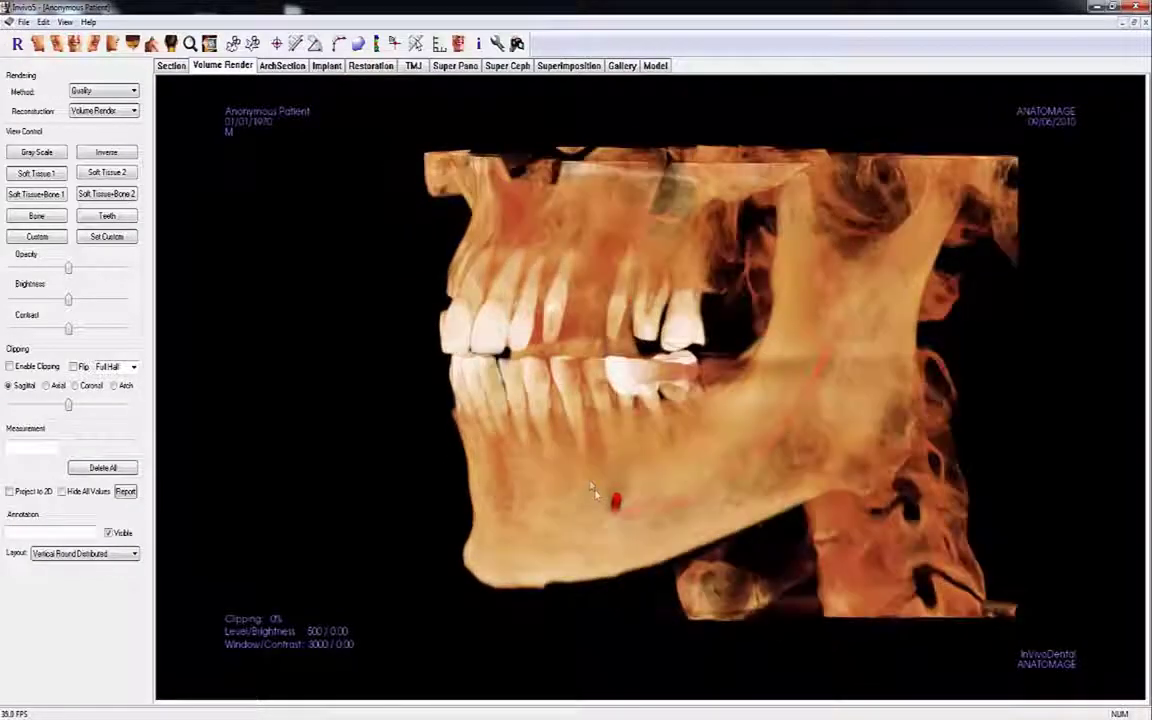
pyautogui.click(283, 67)
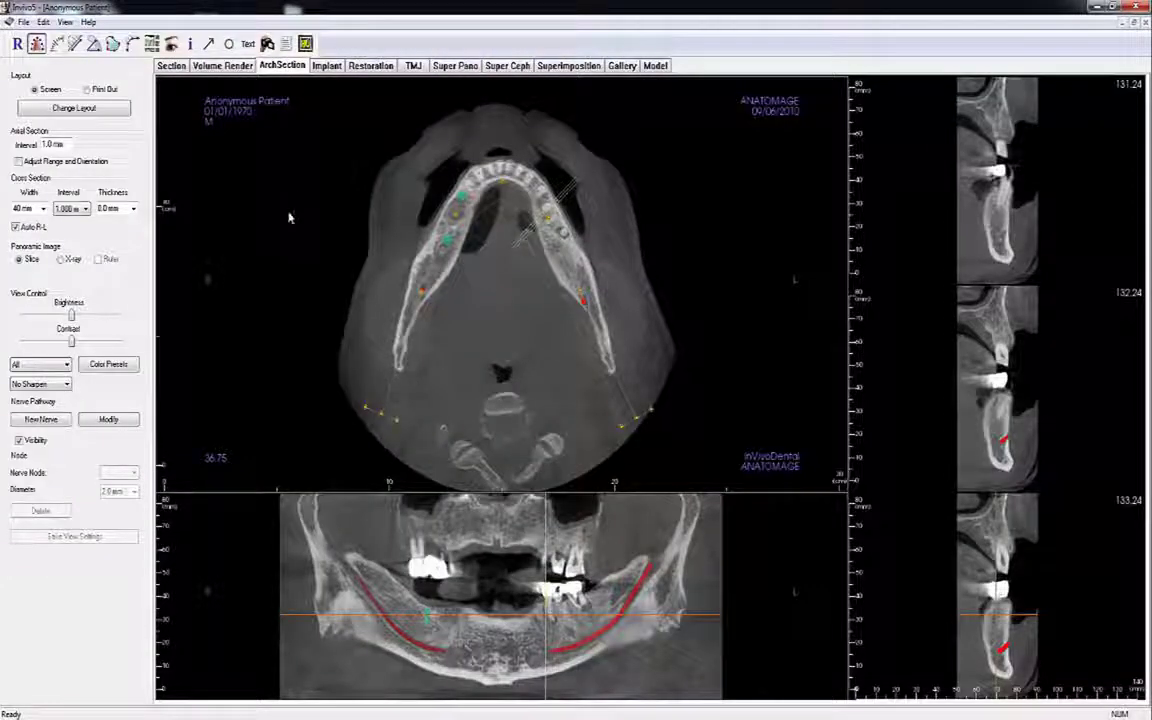
# - Modify the left nerve pathway by setting node 2's diameter to 2.0 mm and shifting the node slightly on the panoramic image
pyautogui.click(100, 422)
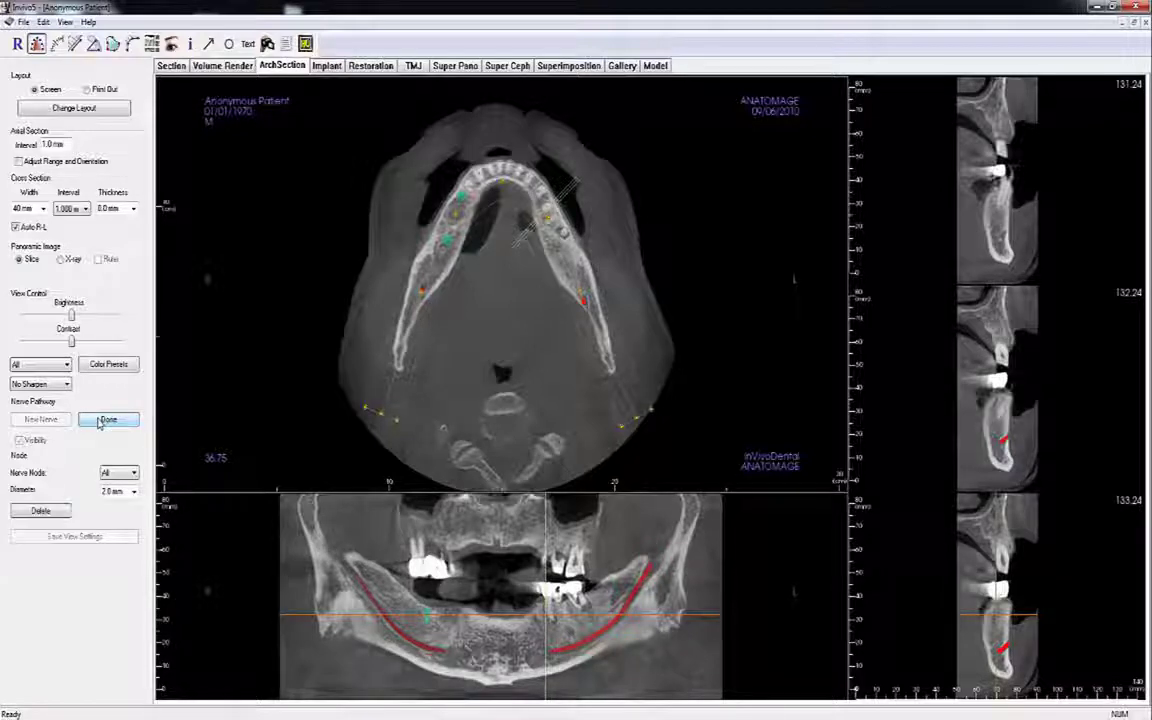
pyautogui.click(120, 474)
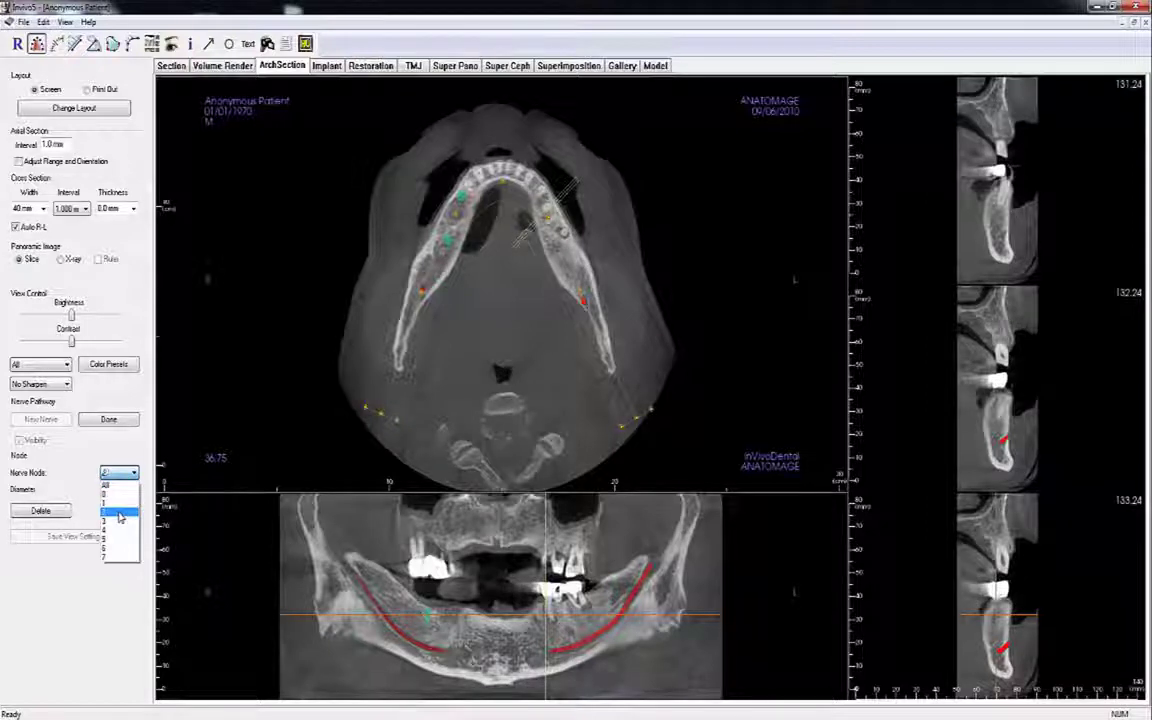
pyautogui.click(119, 514)
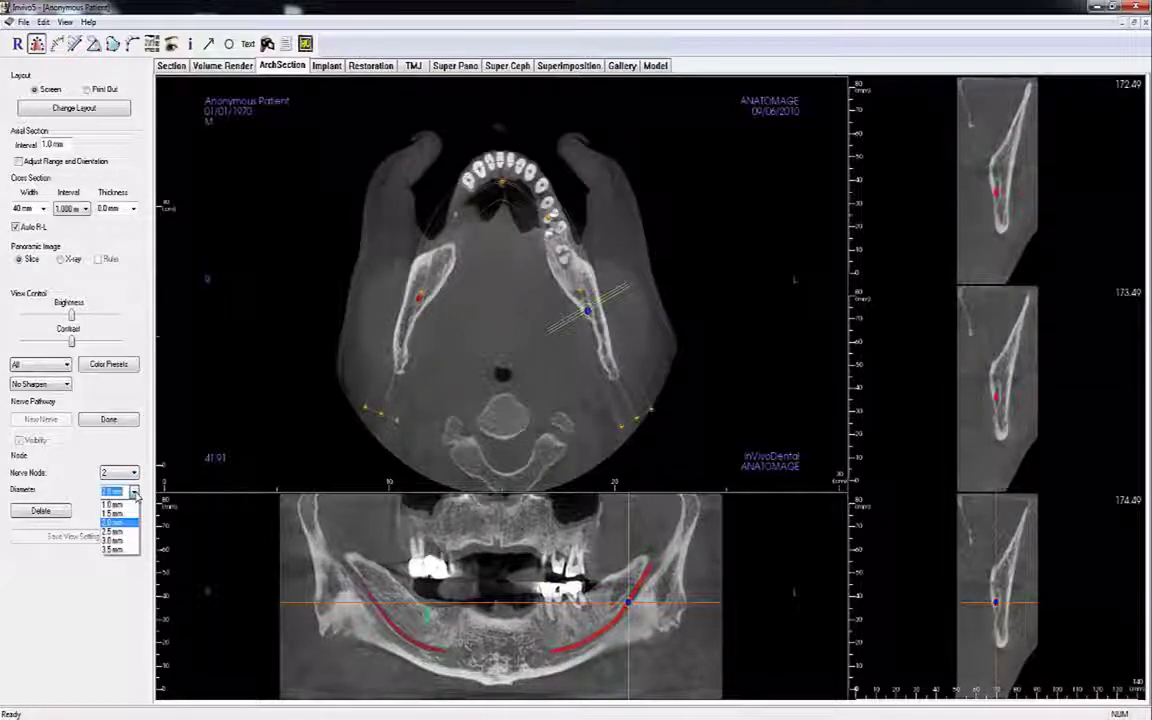
pyautogui.click(114, 522)
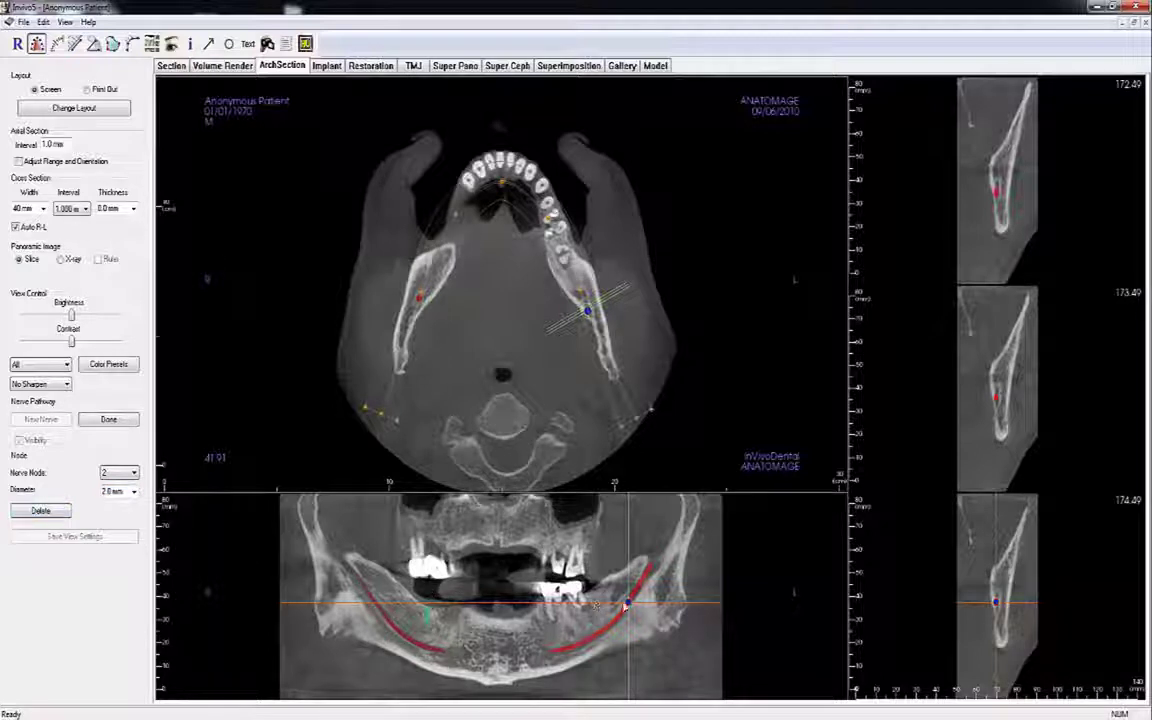
pyautogui.moveTo(628, 603); pyautogui.dragTo(630, 603)
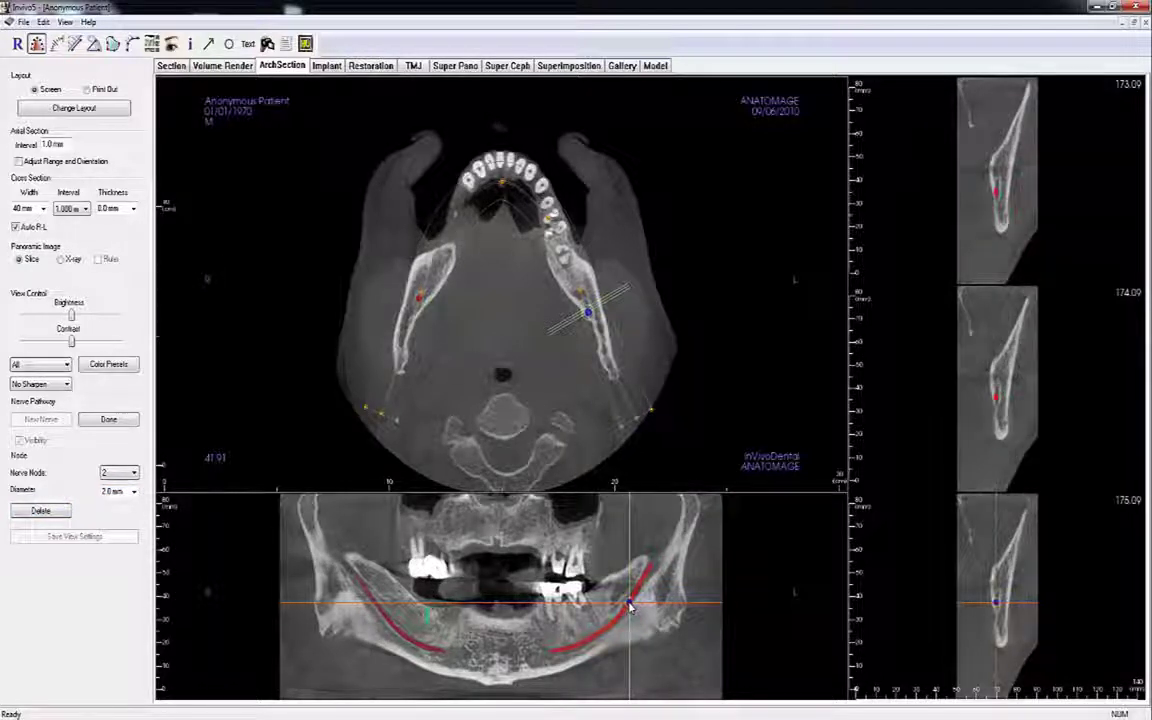
# - Select all nodes of the left nerve pathway, open the available diameters without changing the value, and finish modifying the nerve
pyautogui.click(134, 472)
pyautogui.click(120, 484)
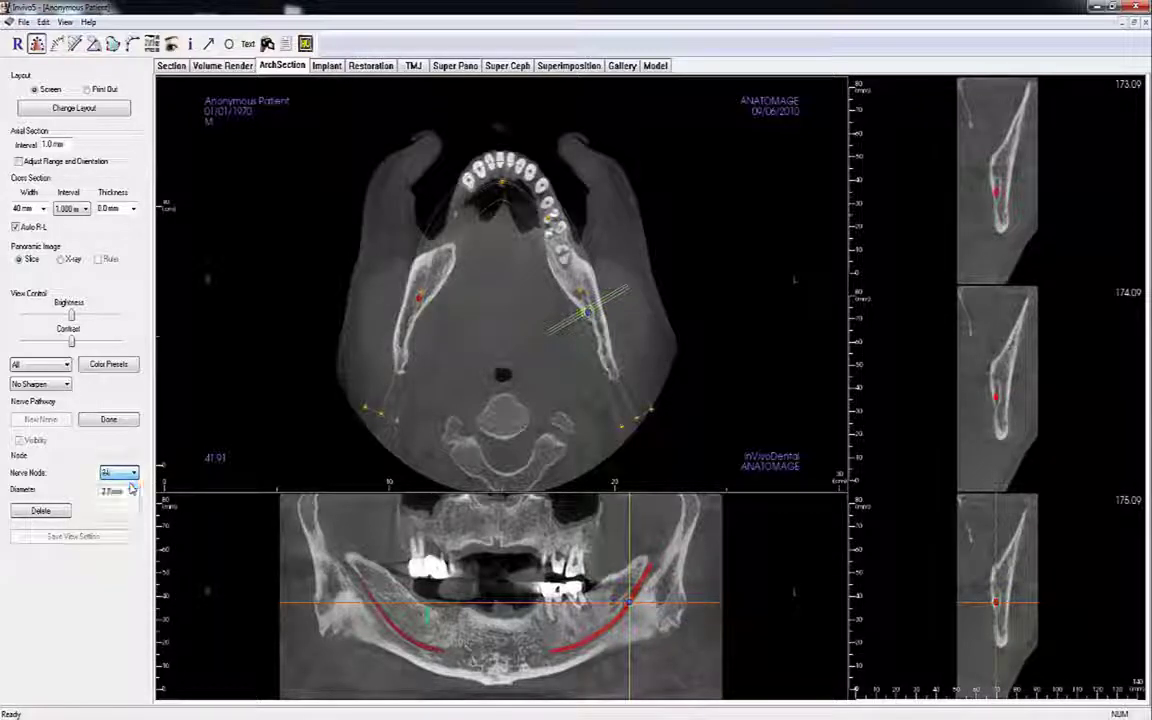
pyautogui.click(133, 493)
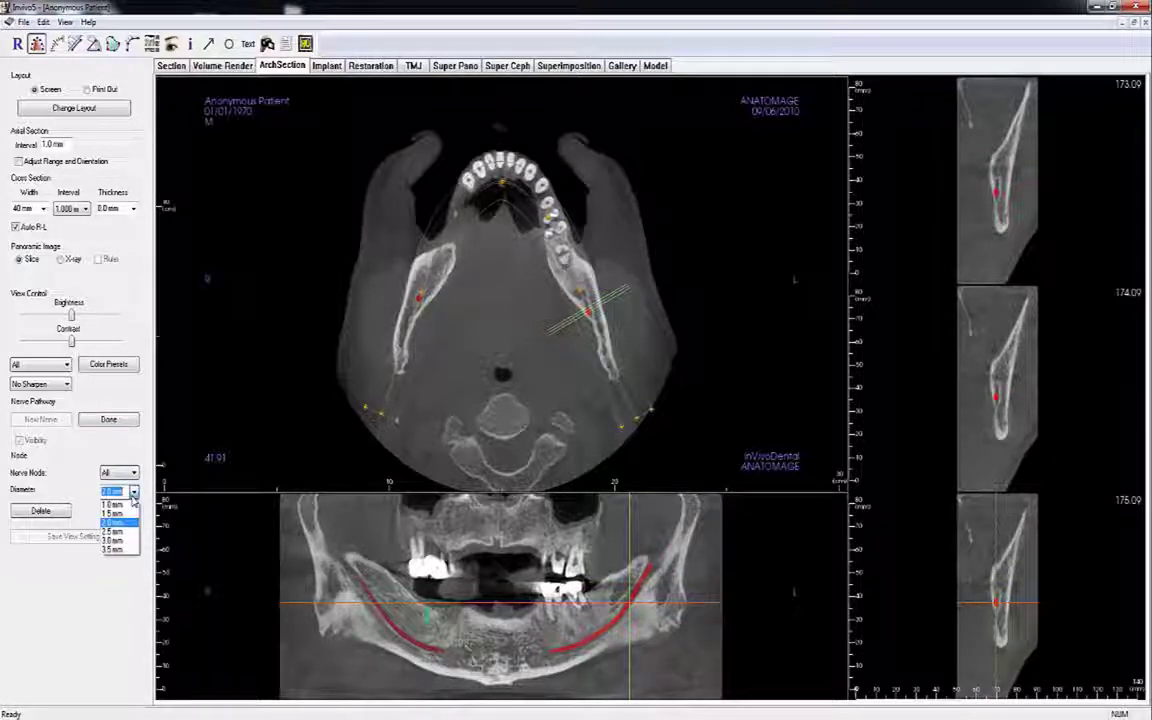
pyautogui.click(133, 493)
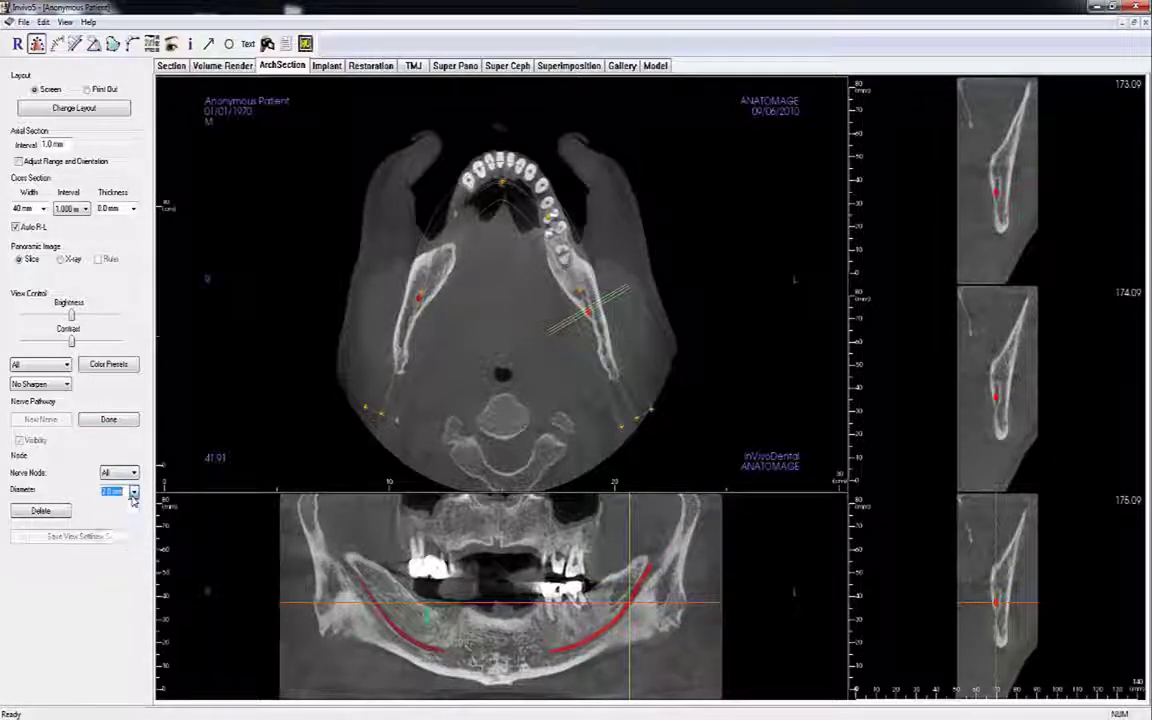
pyautogui.click(108, 420)
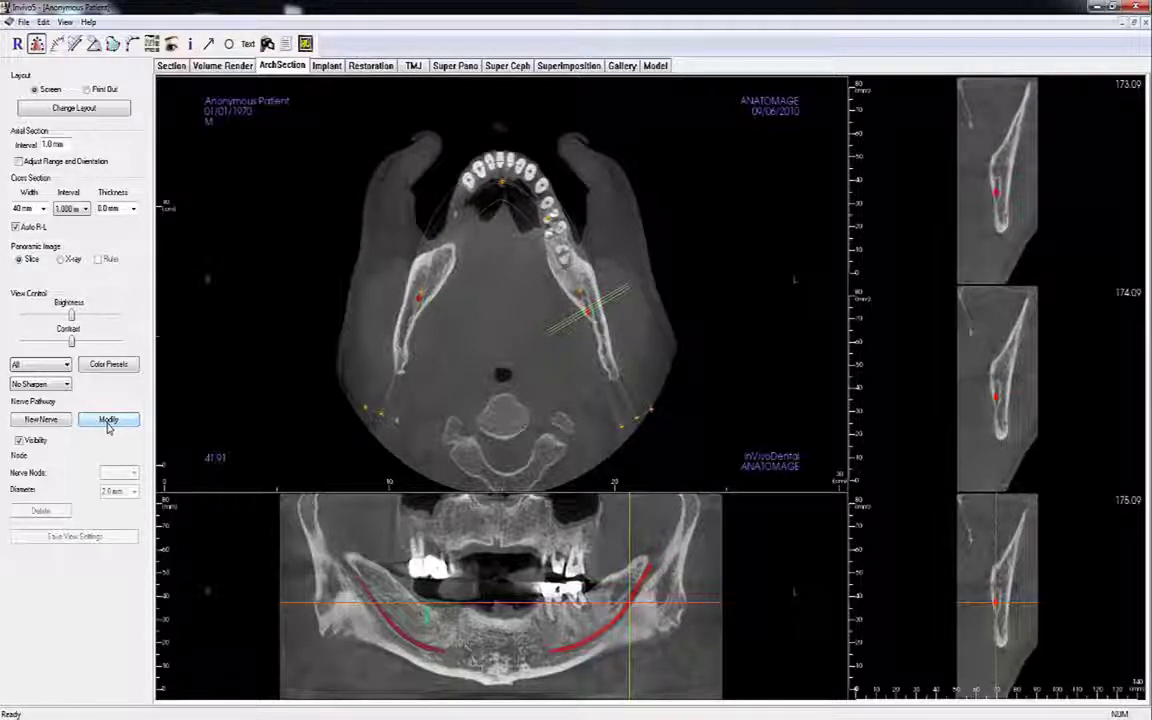
pyautogui.click(108, 421)
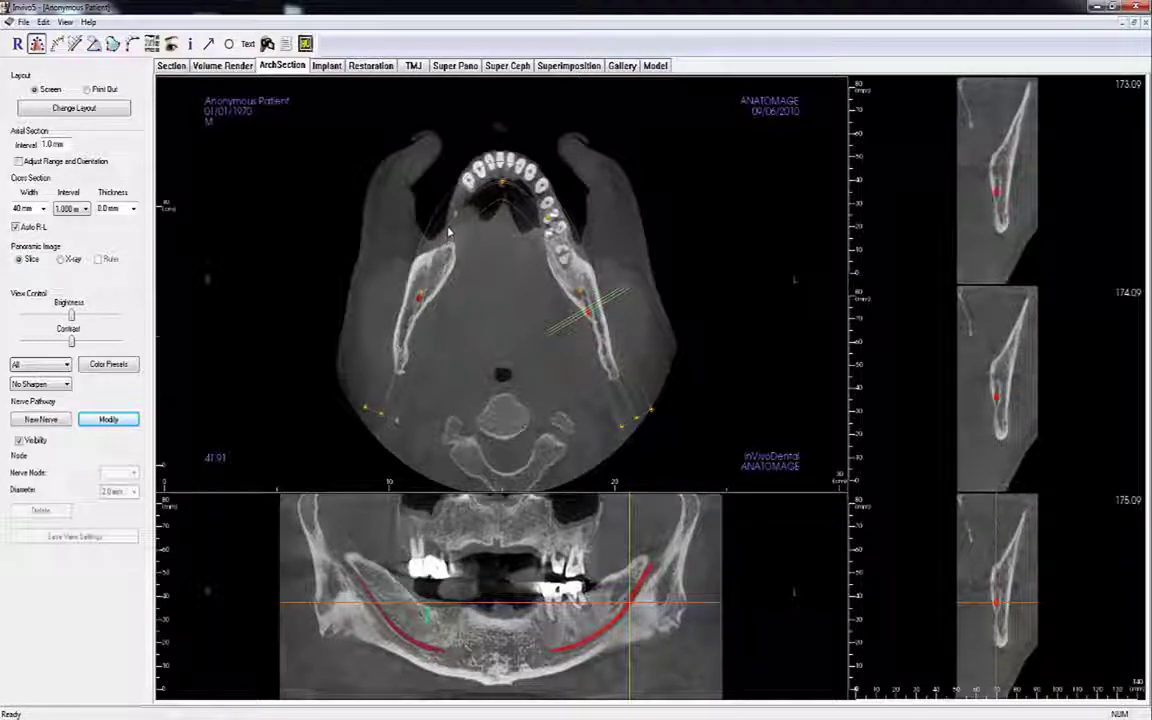
# - Adjust the focal trough on the 37.91 axial slice, shifting its right-side and front control points to follow the mandibular arch
pyautogui.scroll(4, 448, 232)
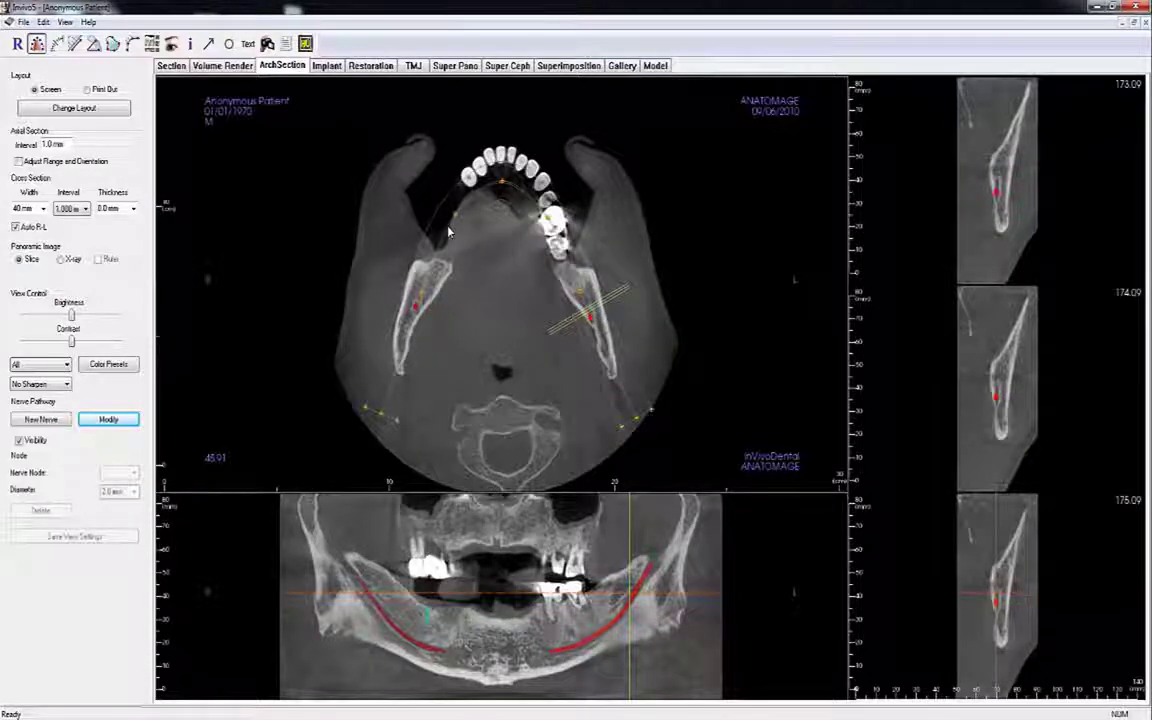
pyautogui.scroll(-2, 448, 232)
pyautogui.scroll(-6, 449, 232)
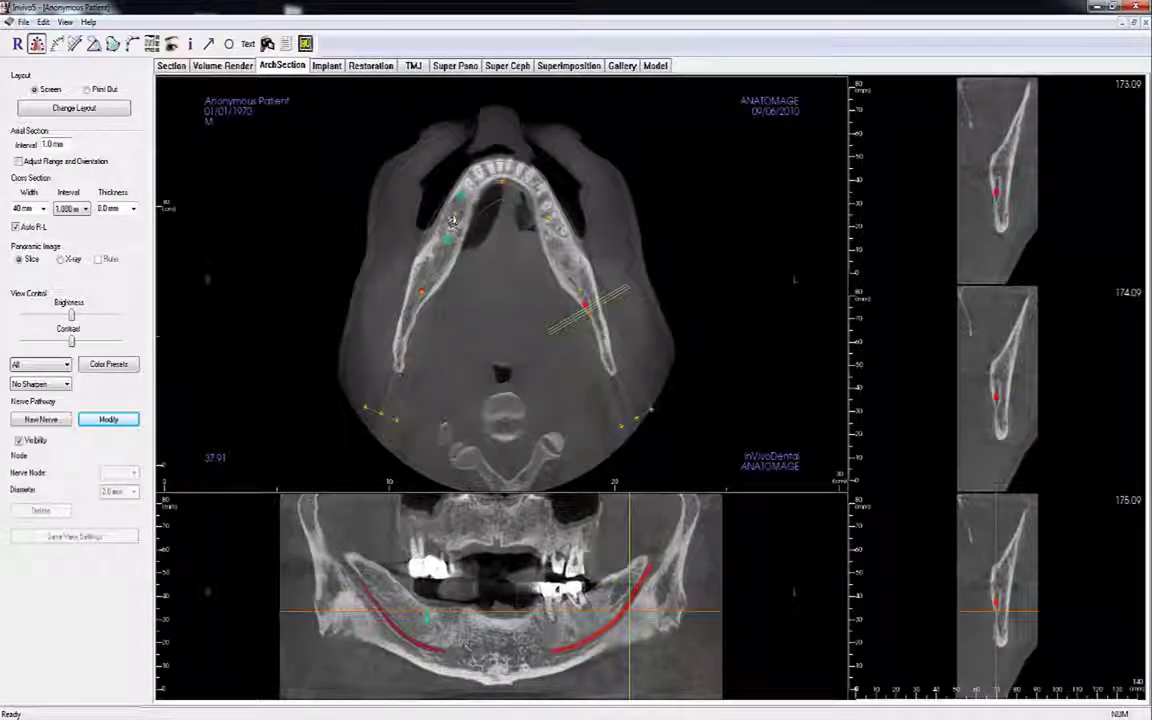
pyautogui.moveTo(452, 221); pyautogui.dragTo(499, 175)
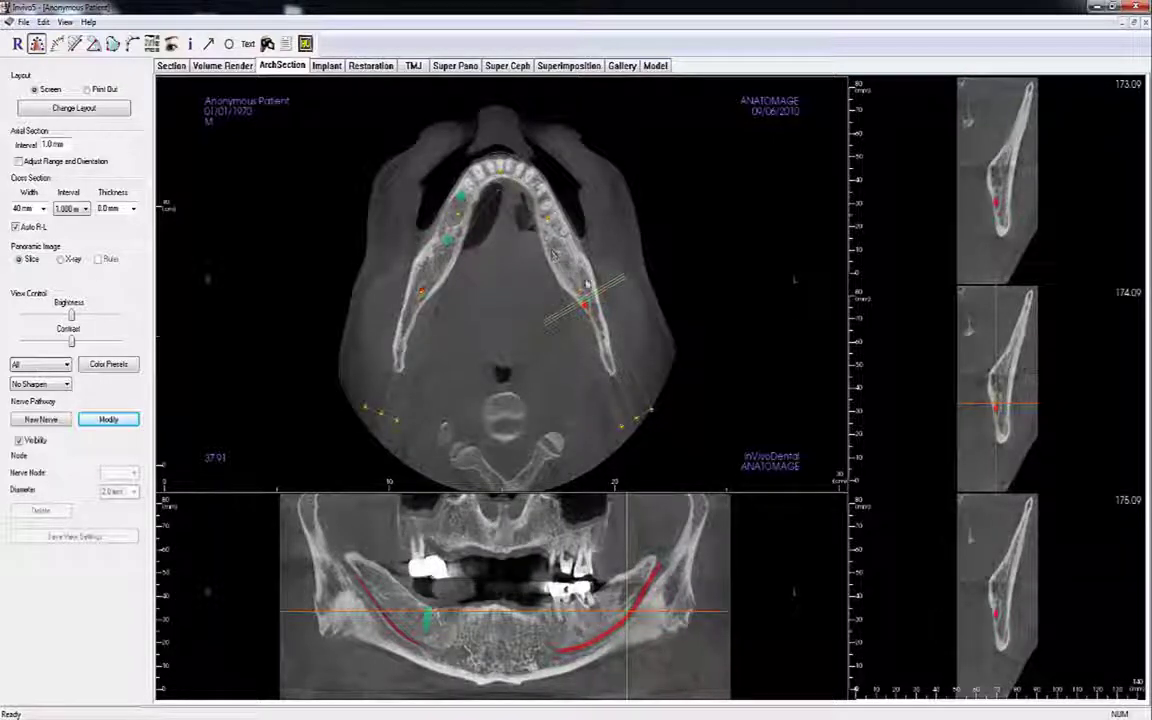
# - Move the cross-sections to the posterior right implant and measure the distance from its tip to the nerve canal in the 73.14 section
pyautogui.moveTo(598, 294)
pyautogui.mouseDown()
pyautogui.moveTo(532, 181)
pyautogui.moveTo(545, 178)
pyautogui.moveTo(470, 182)
pyautogui.moveTo(471, 260)
pyautogui.mouseUp()
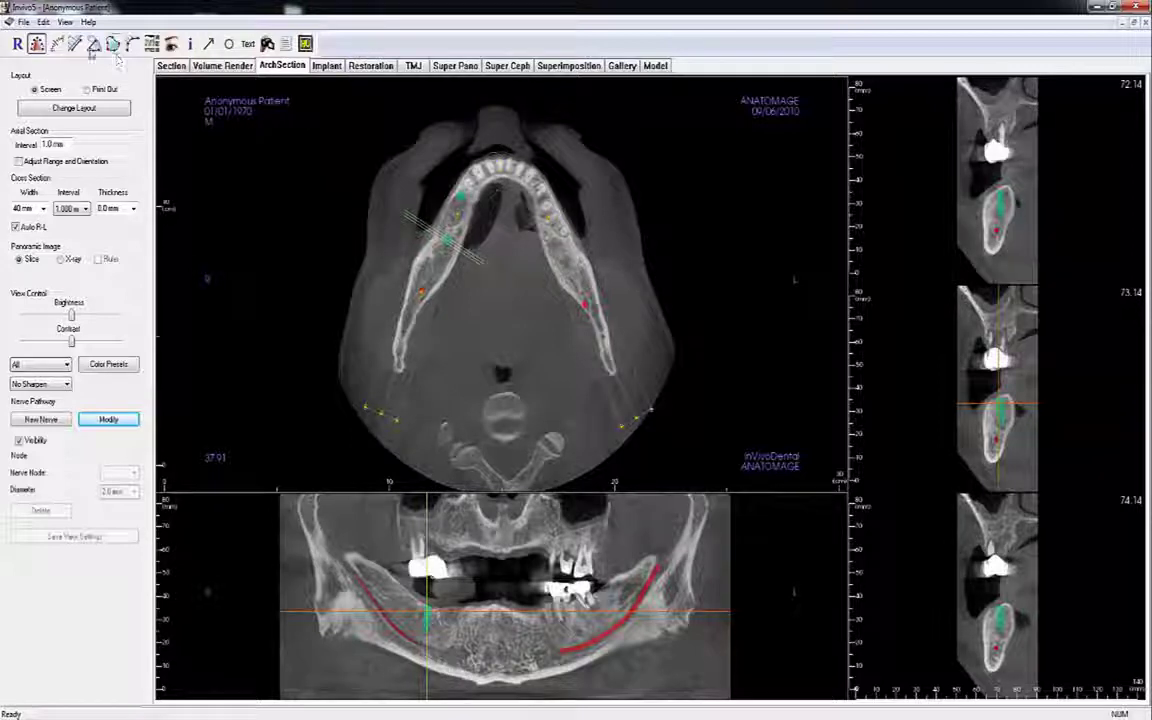
pyautogui.click(75, 43)
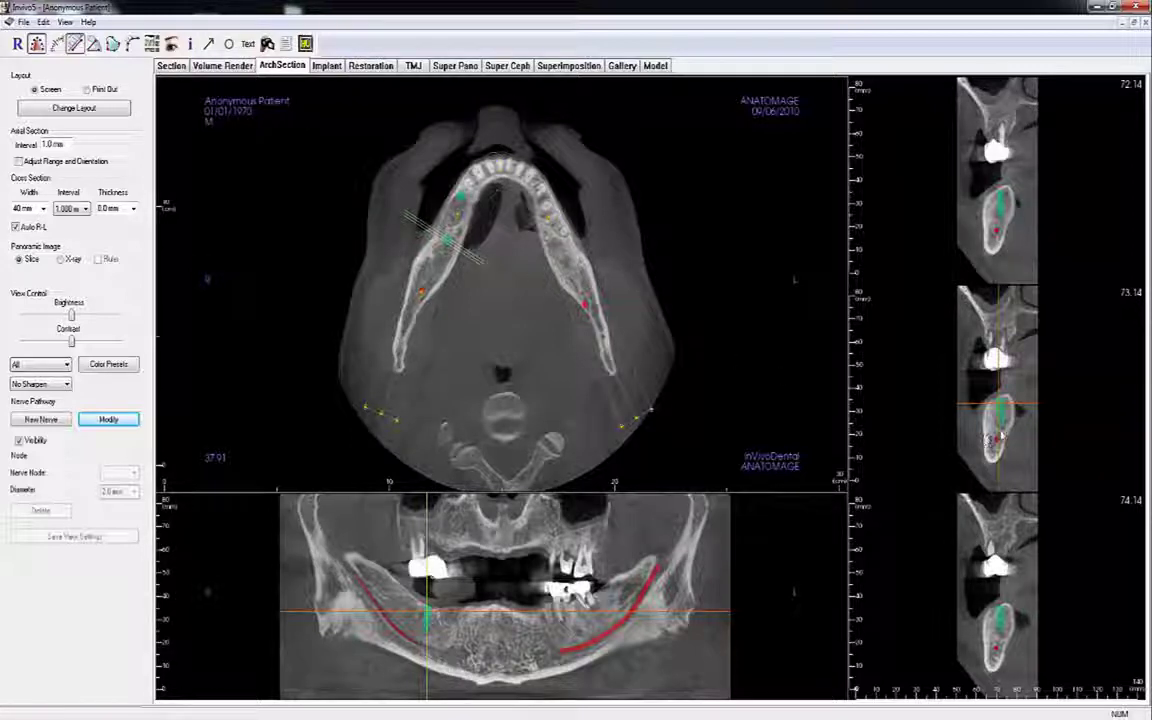
pyautogui.click(1001, 427)
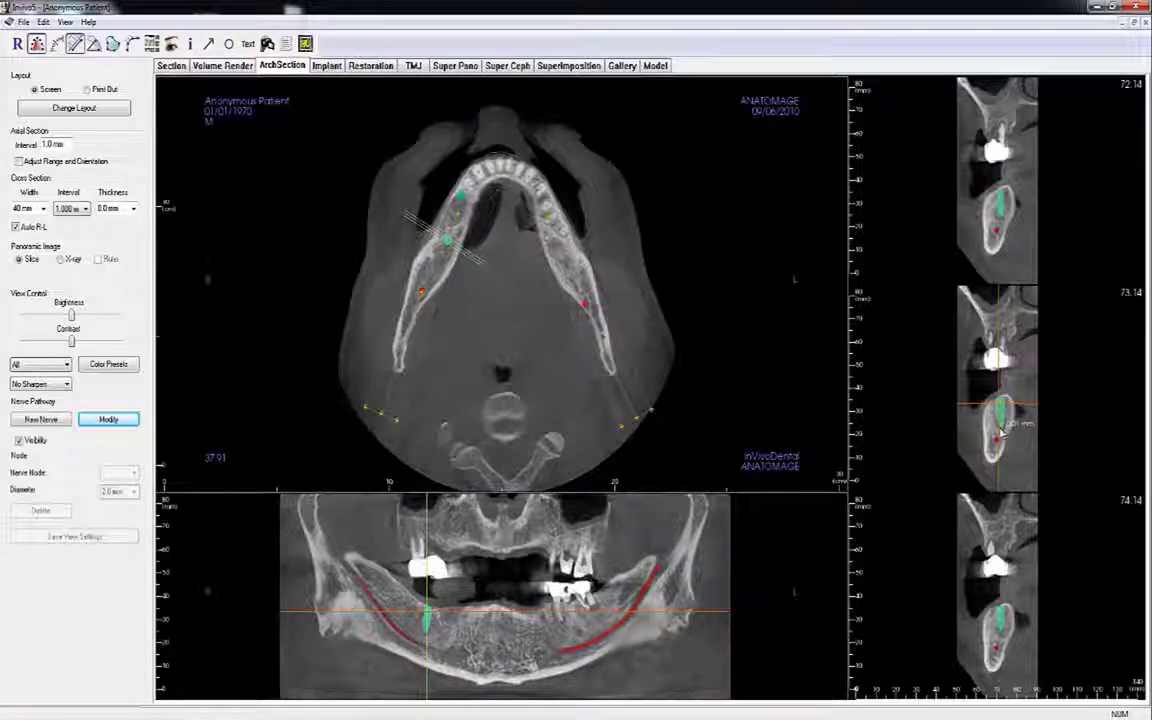
pyautogui.click(999, 440)
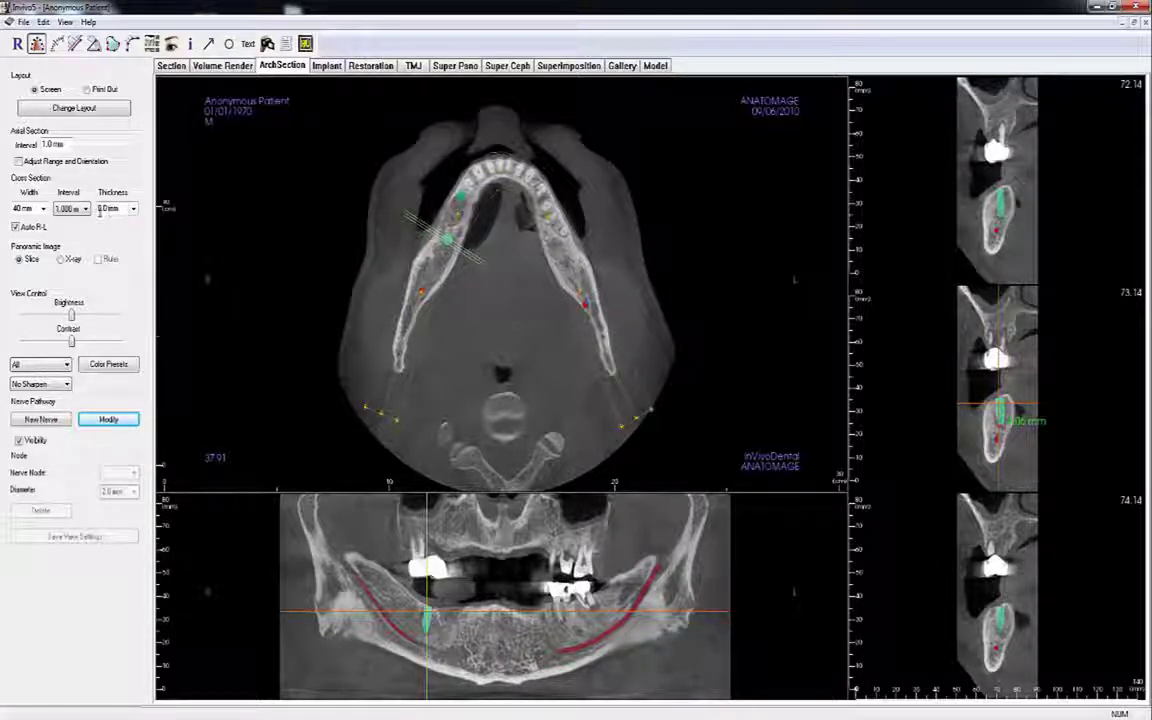
# - Review the available width, interval and thickness options for the cross-sections, keeping the current settings
pyautogui.click(43, 208)
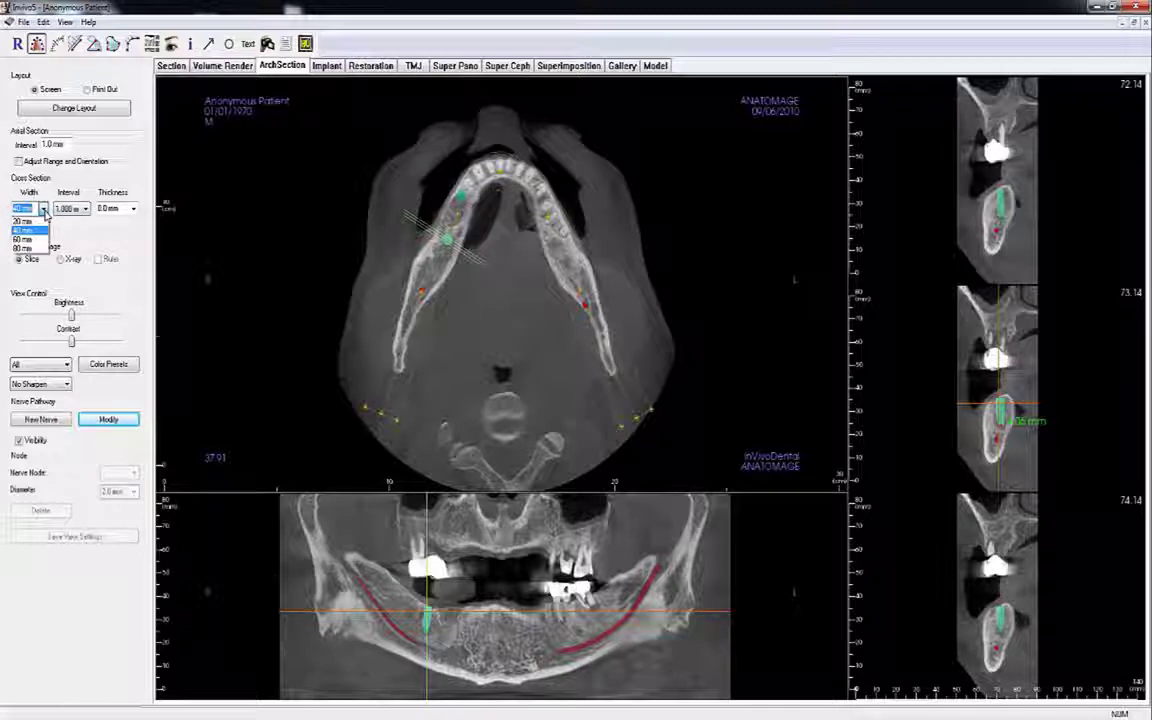
pyautogui.click(25, 230)
pyautogui.click(85, 208)
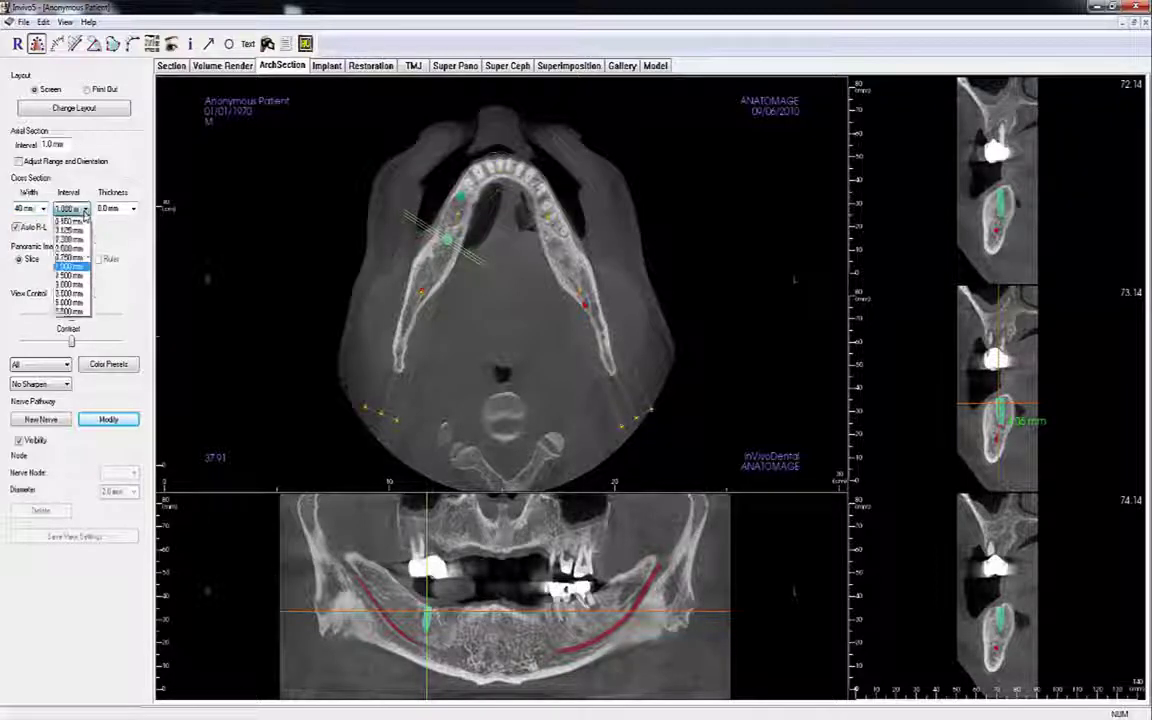
pyautogui.click(85, 210)
pyautogui.click(133, 208)
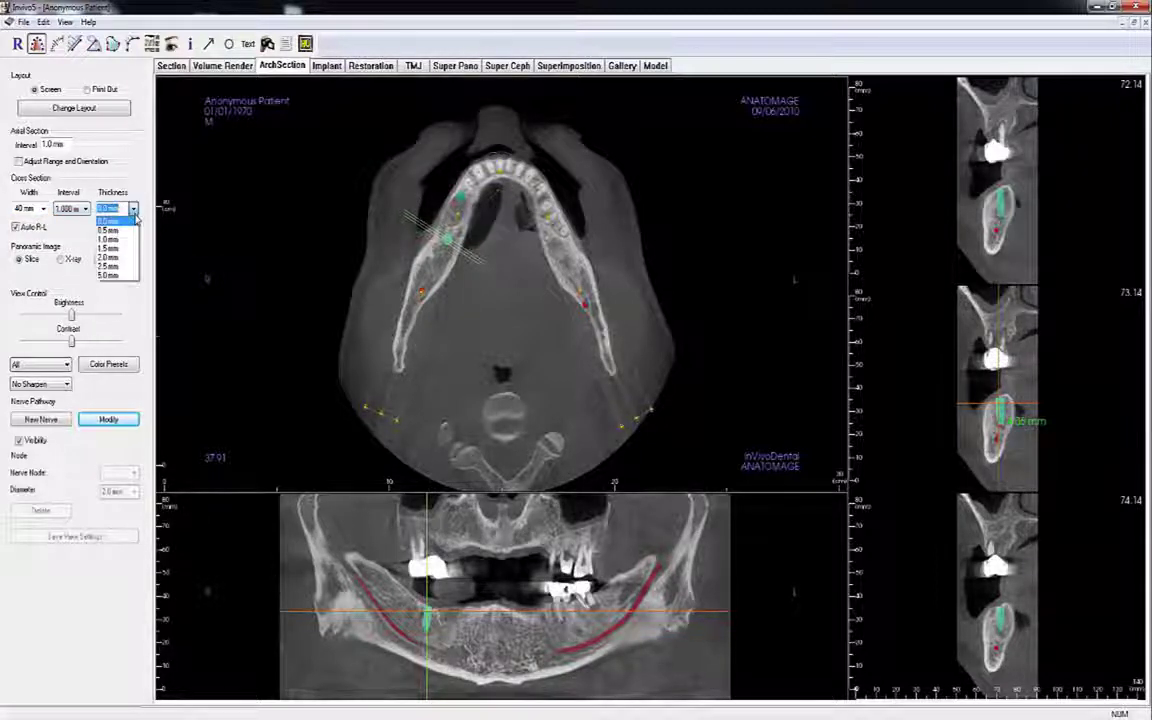
pyautogui.click(135, 219)
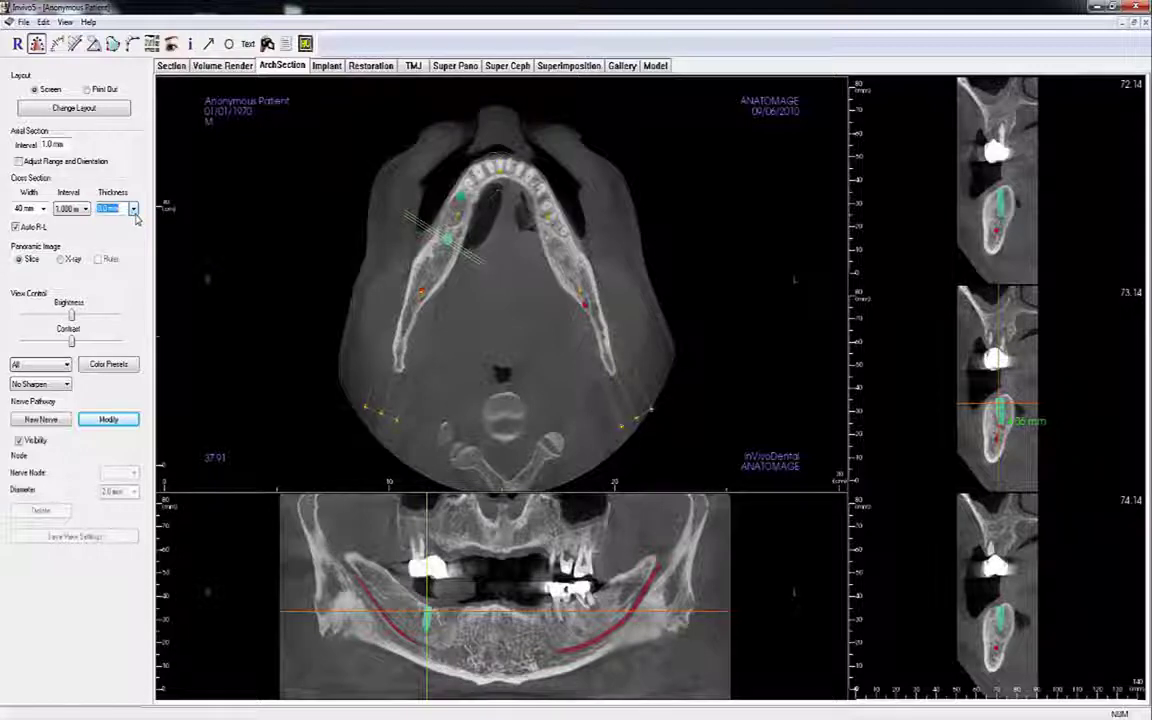